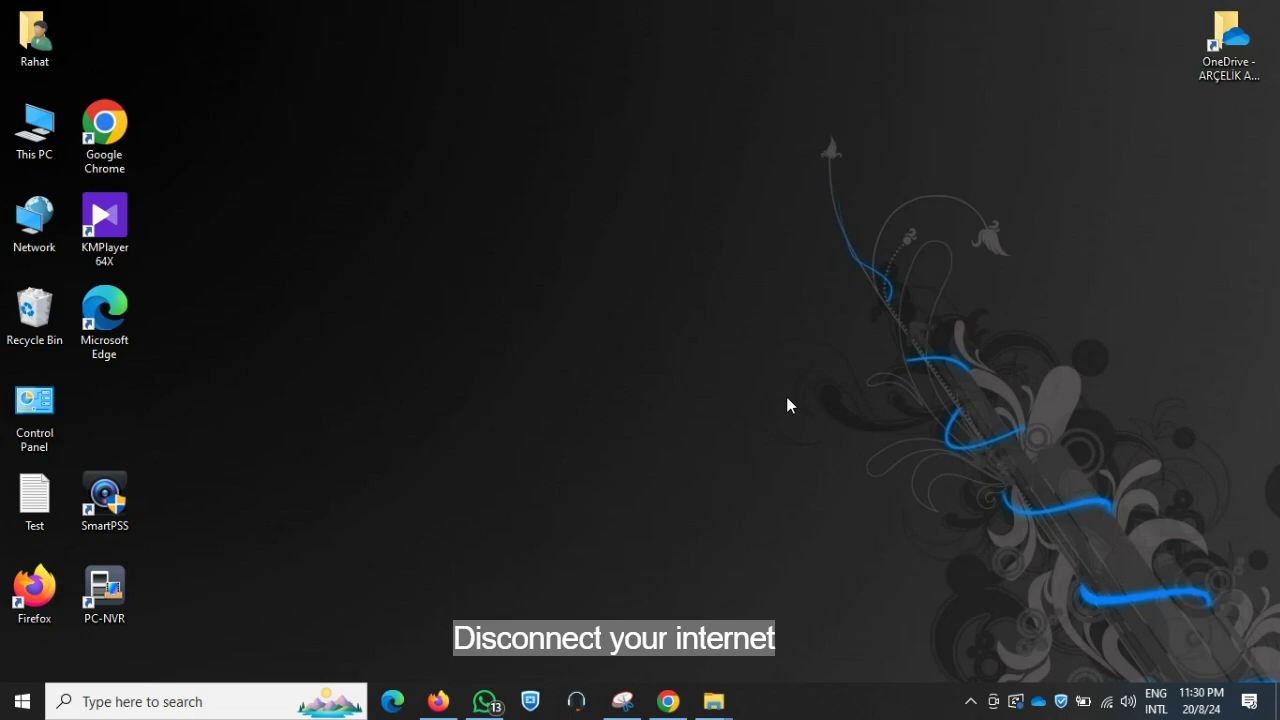
# Disconnect the current Wi-Fi network from the tray network list and dismiss the list
pyautogui.click(1106, 701)
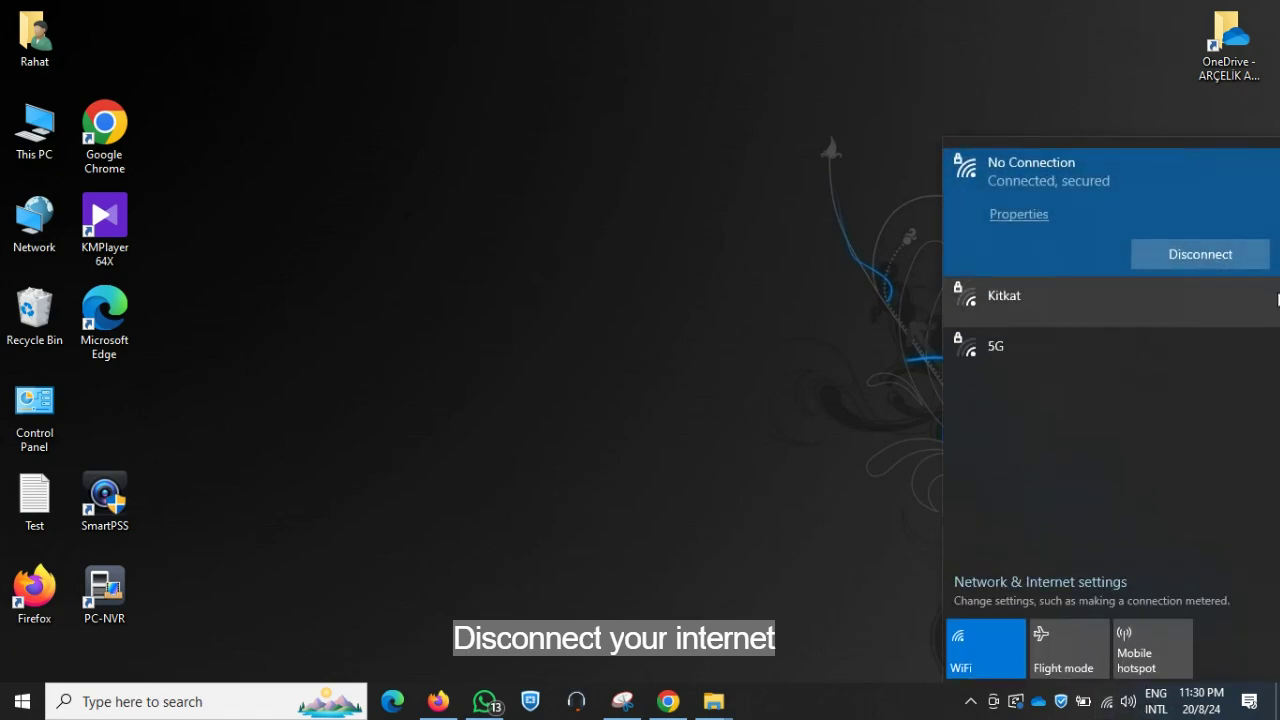
pyautogui.click(1187, 258)
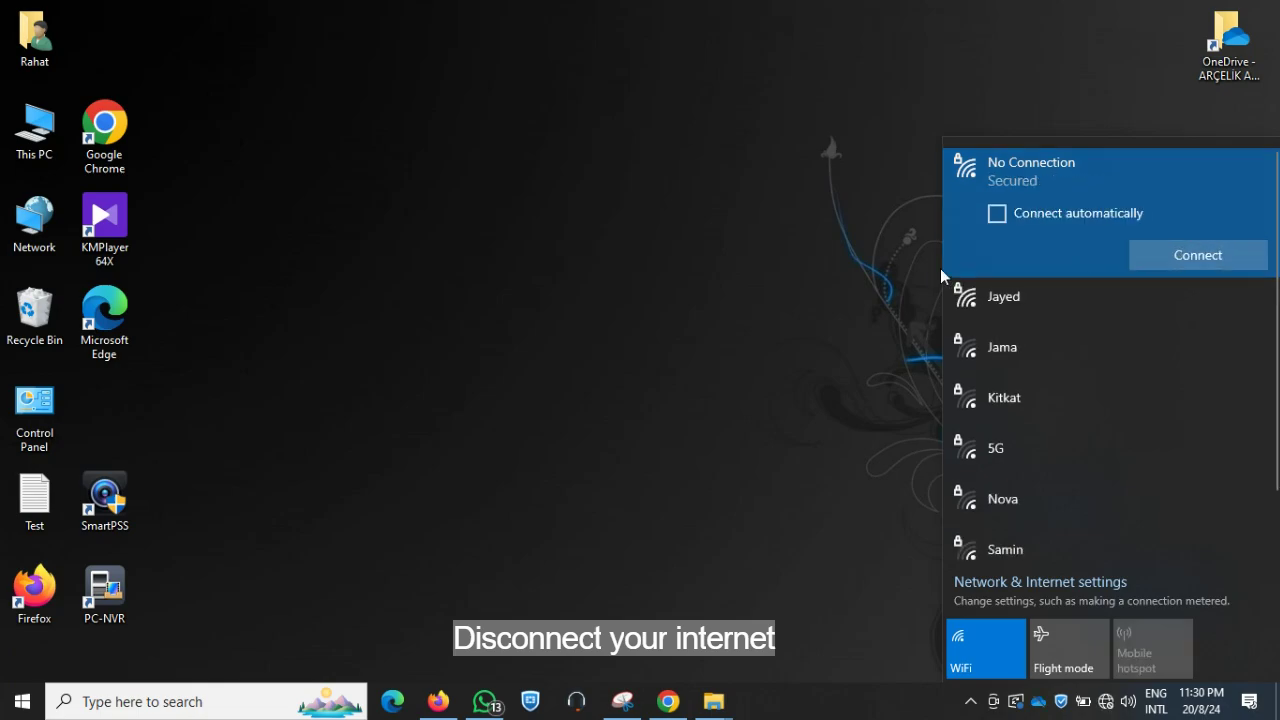
pyautogui.click(808, 292)
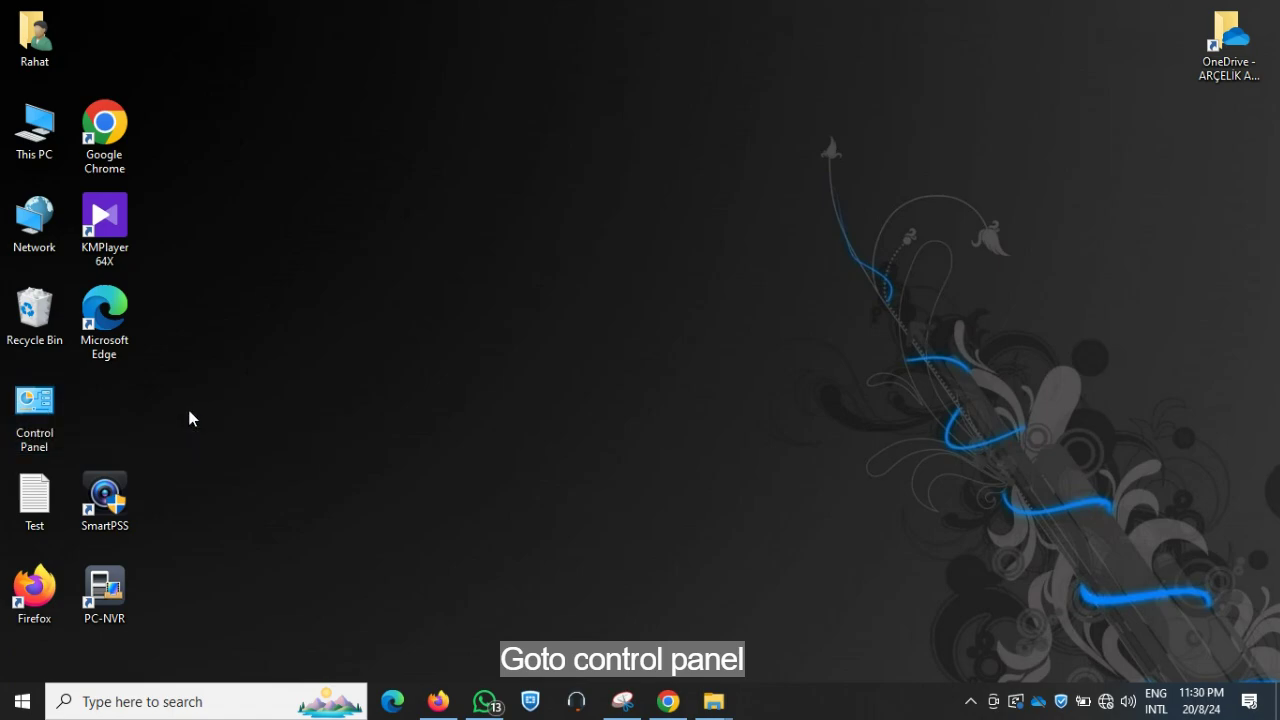
# Search 'control', then go Control Panel > User Accounts > Manage another account > Add a new user
pyautogui.click(22, 705)
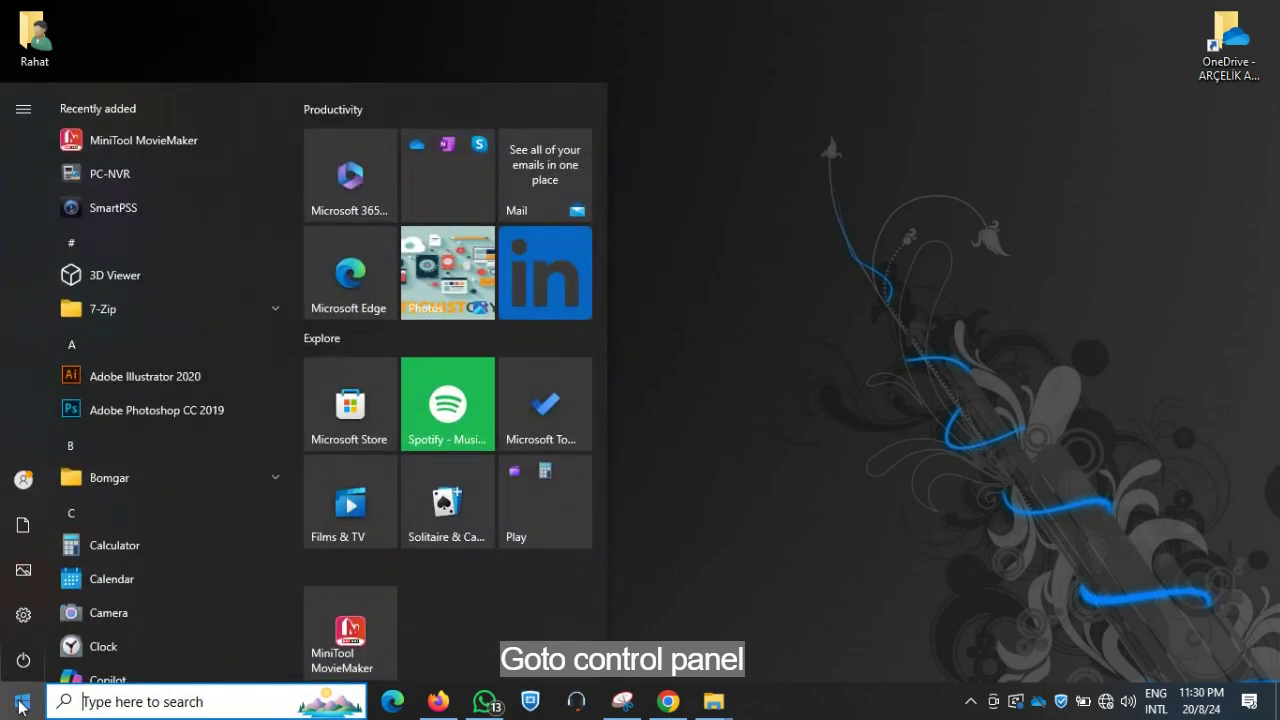
pyautogui.write('co')
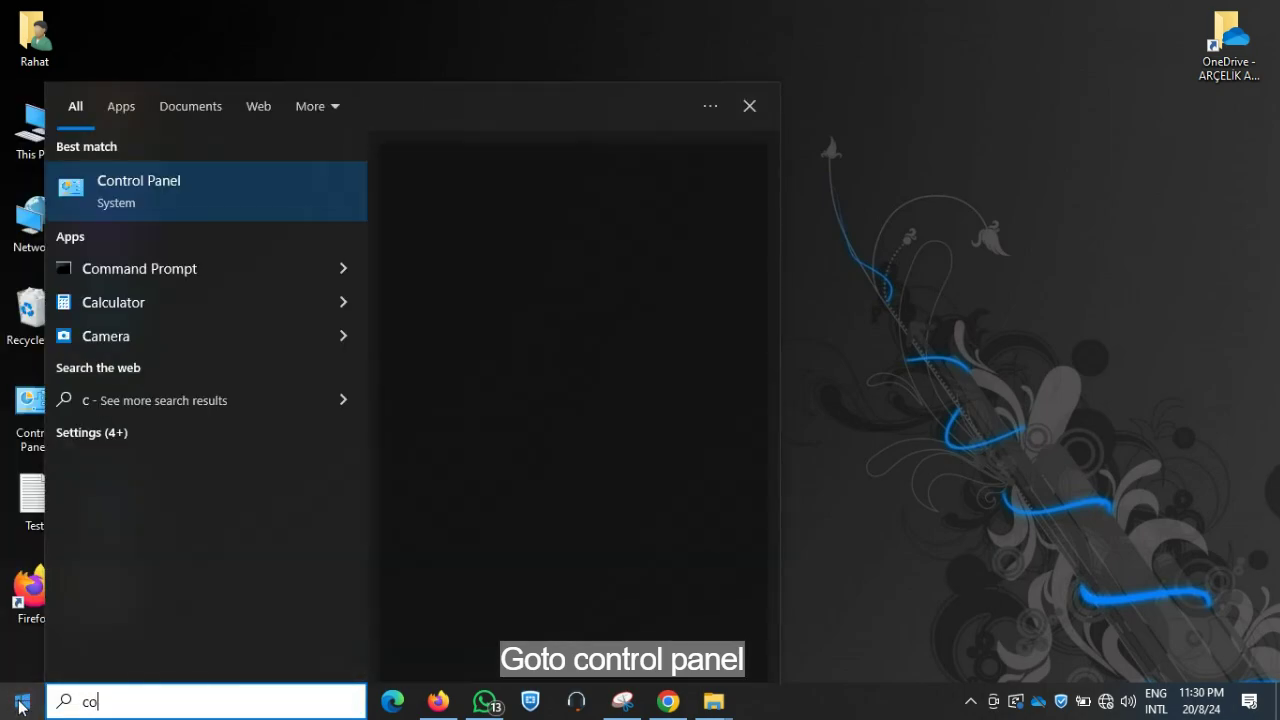
pyautogui.write('ntrol')
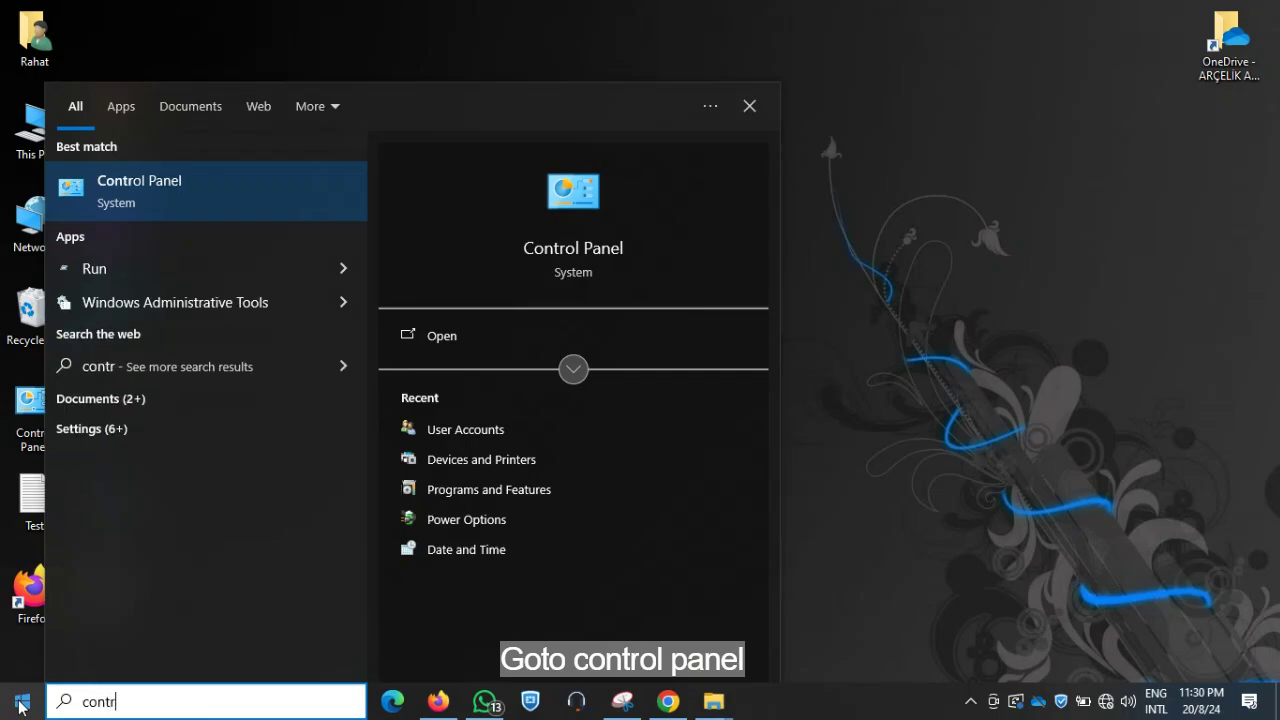
pyautogui.click(152, 183)
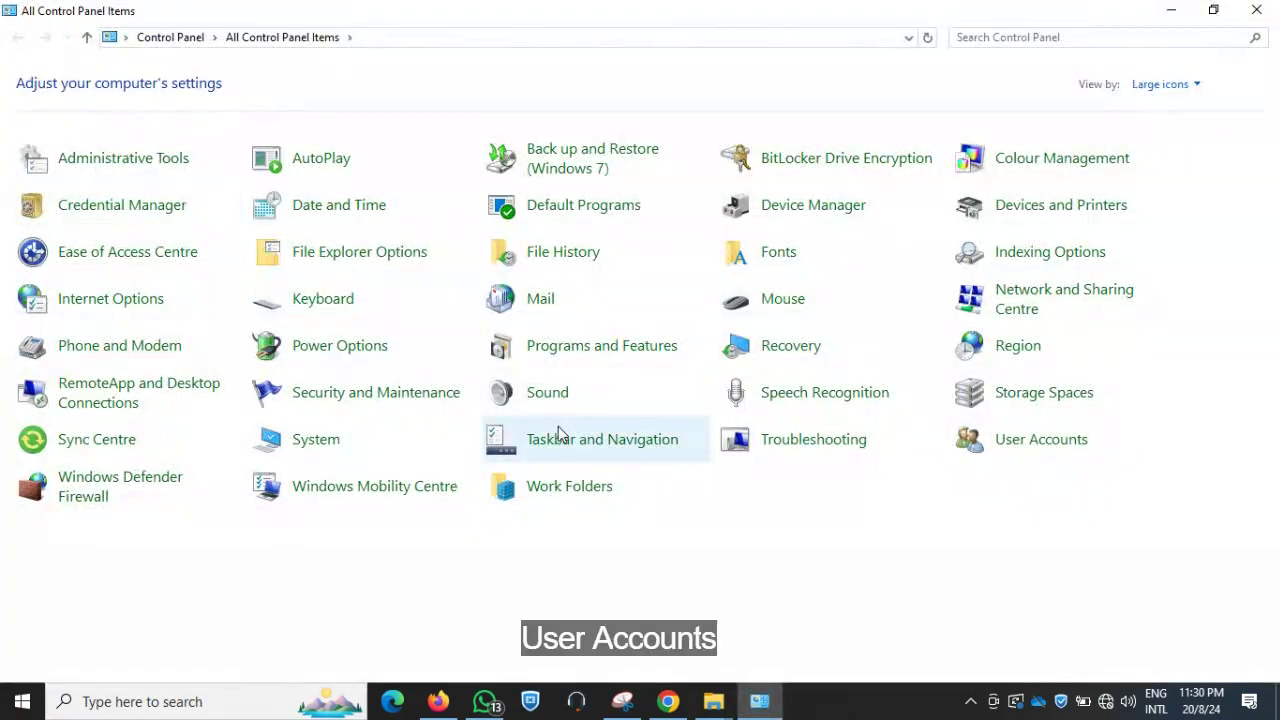
pyautogui.click(1030, 447)
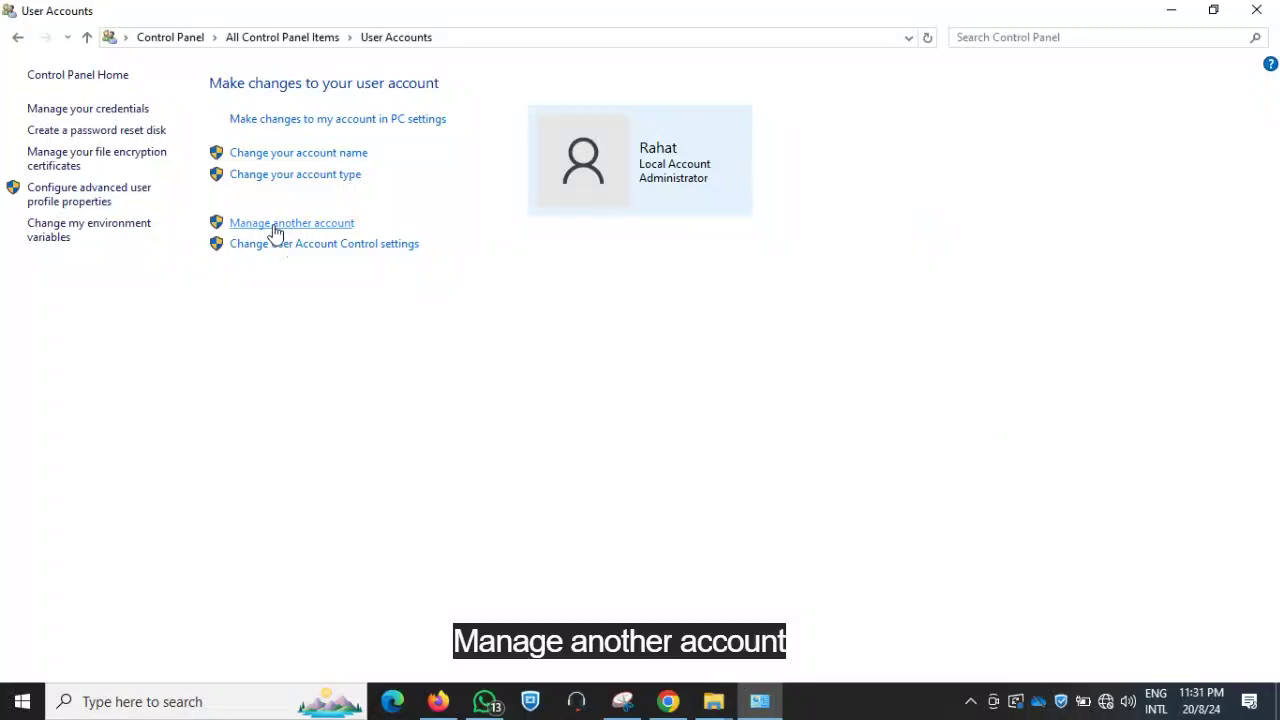
pyautogui.click(331, 232)
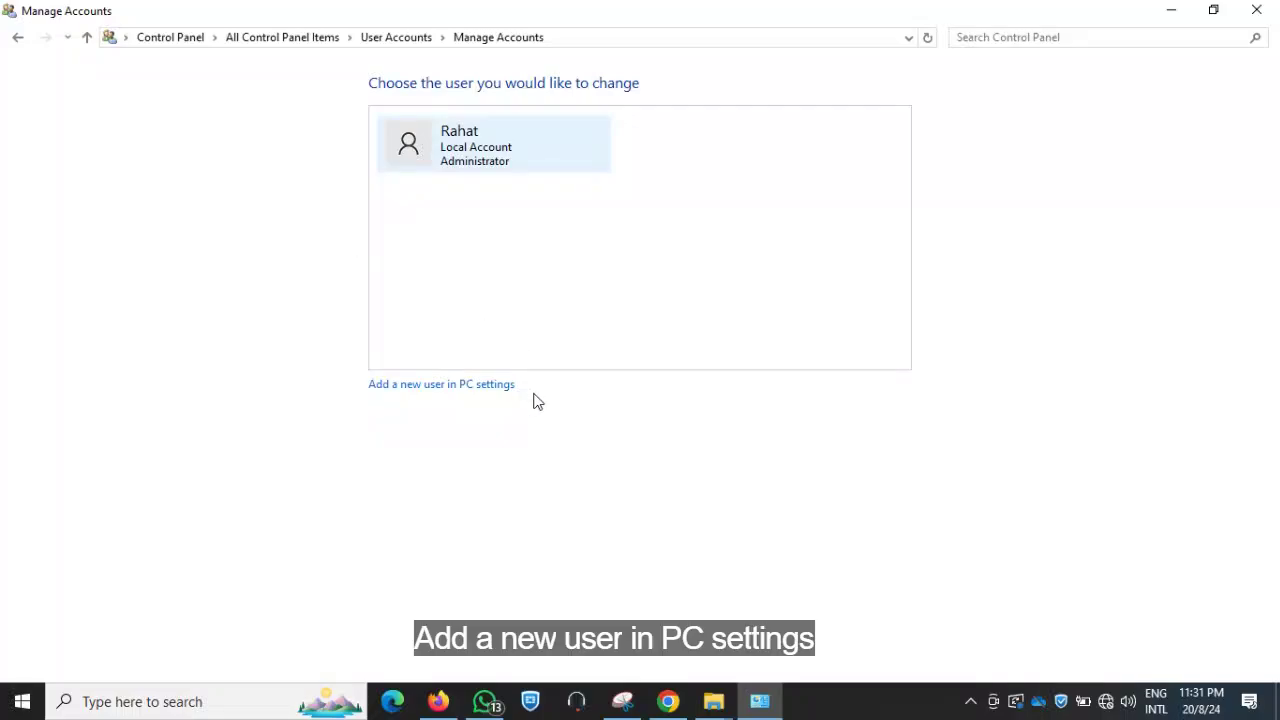
pyautogui.click(430, 388)
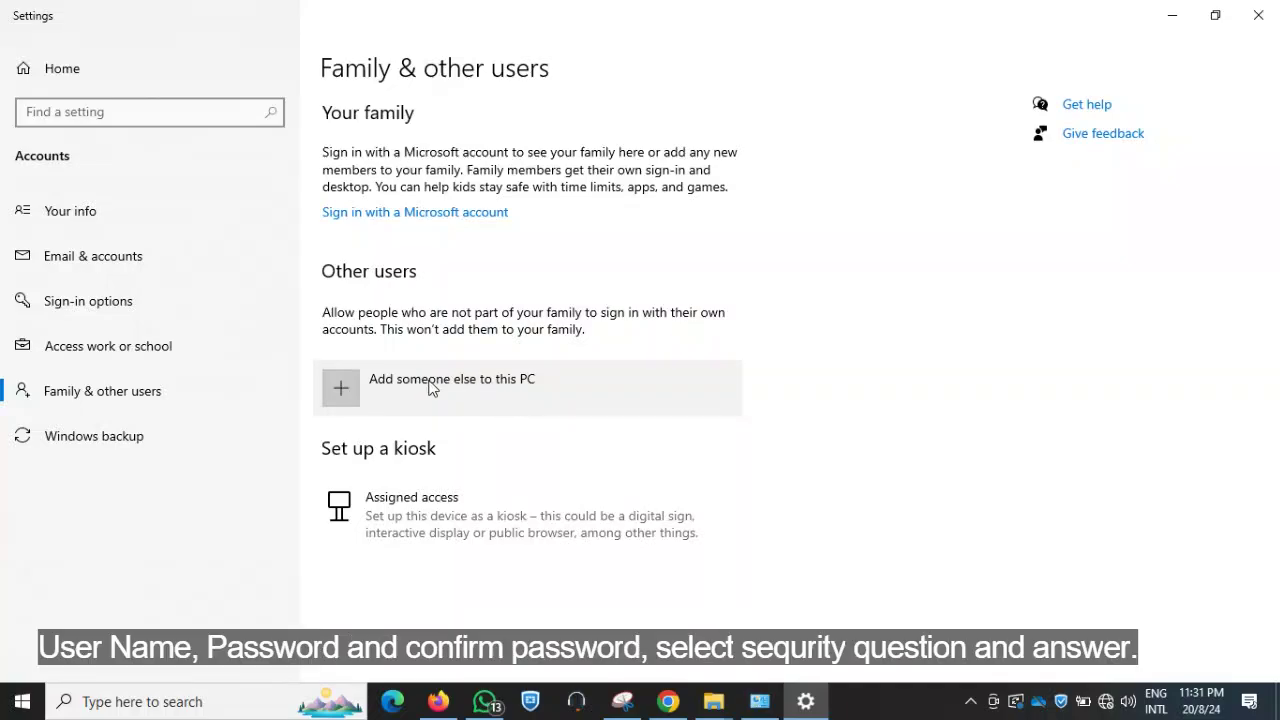
# Add someone else as local account 'user', entering its password and confirming it
pyautogui.click(430, 388)
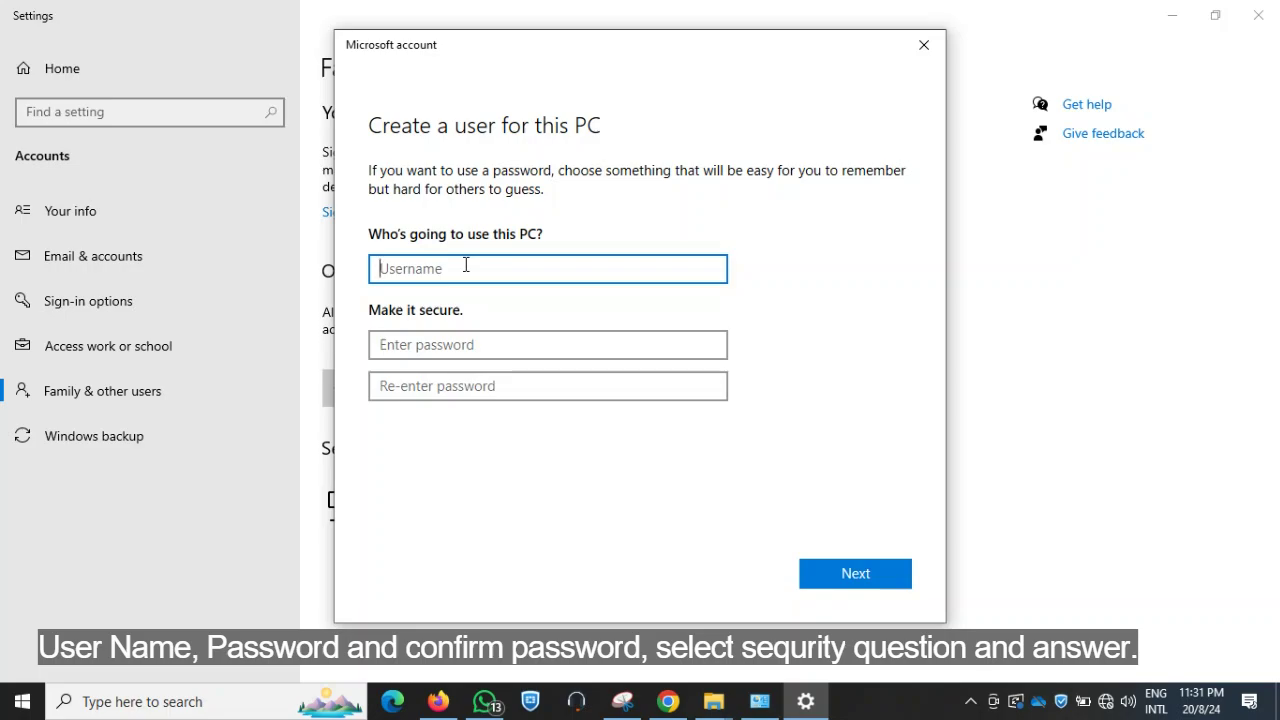
pyautogui.write('user')
pyautogui.click(456, 347)
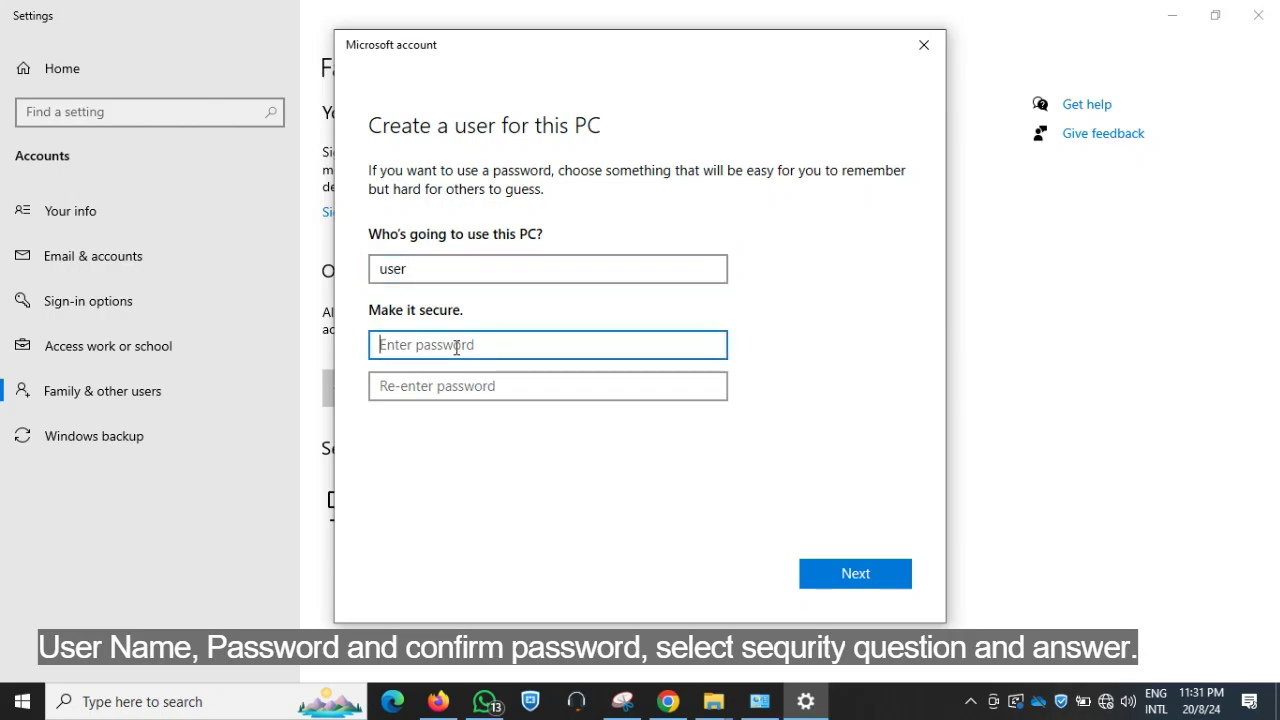
pyautogui.write('123')
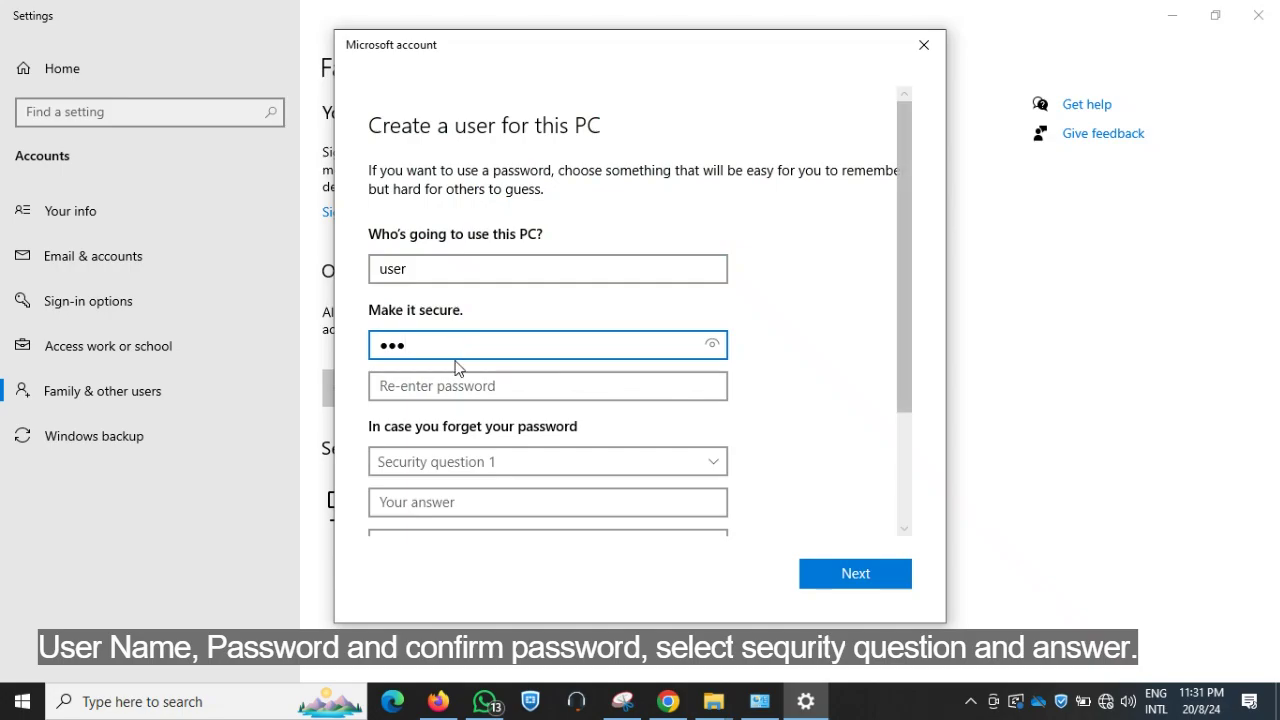
pyautogui.click(456, 387)
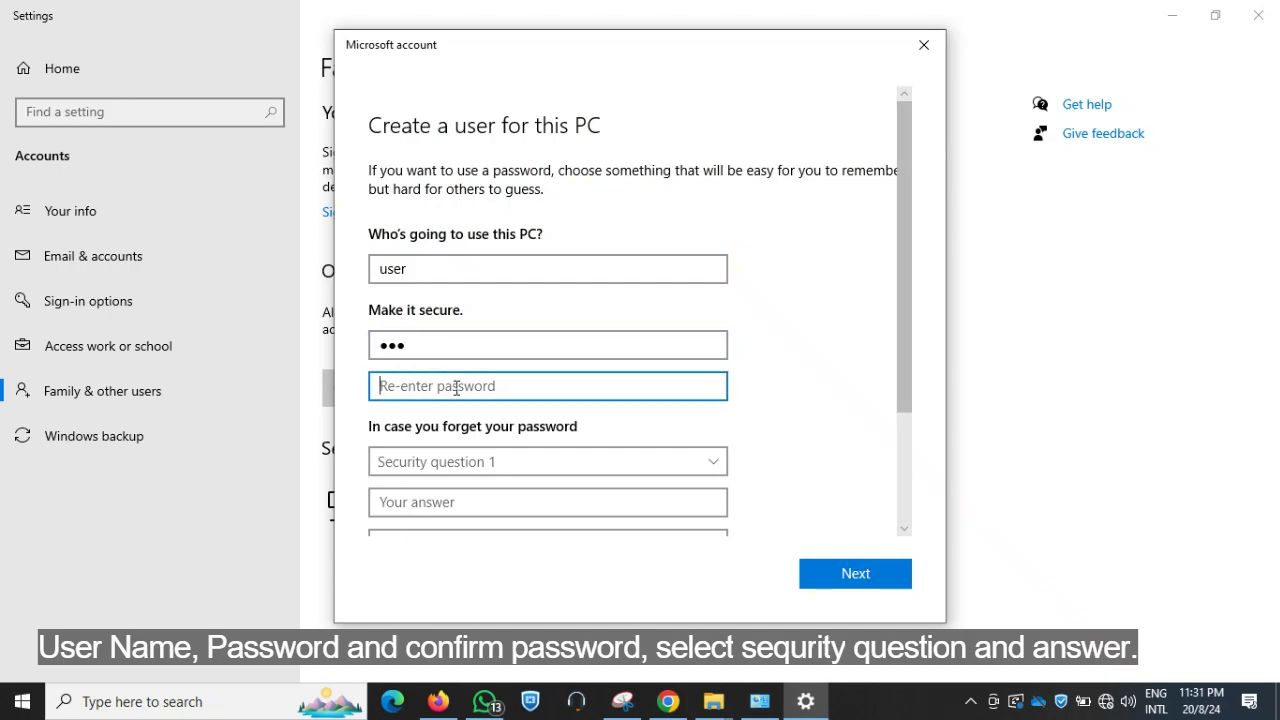
pyautogui.write('123')
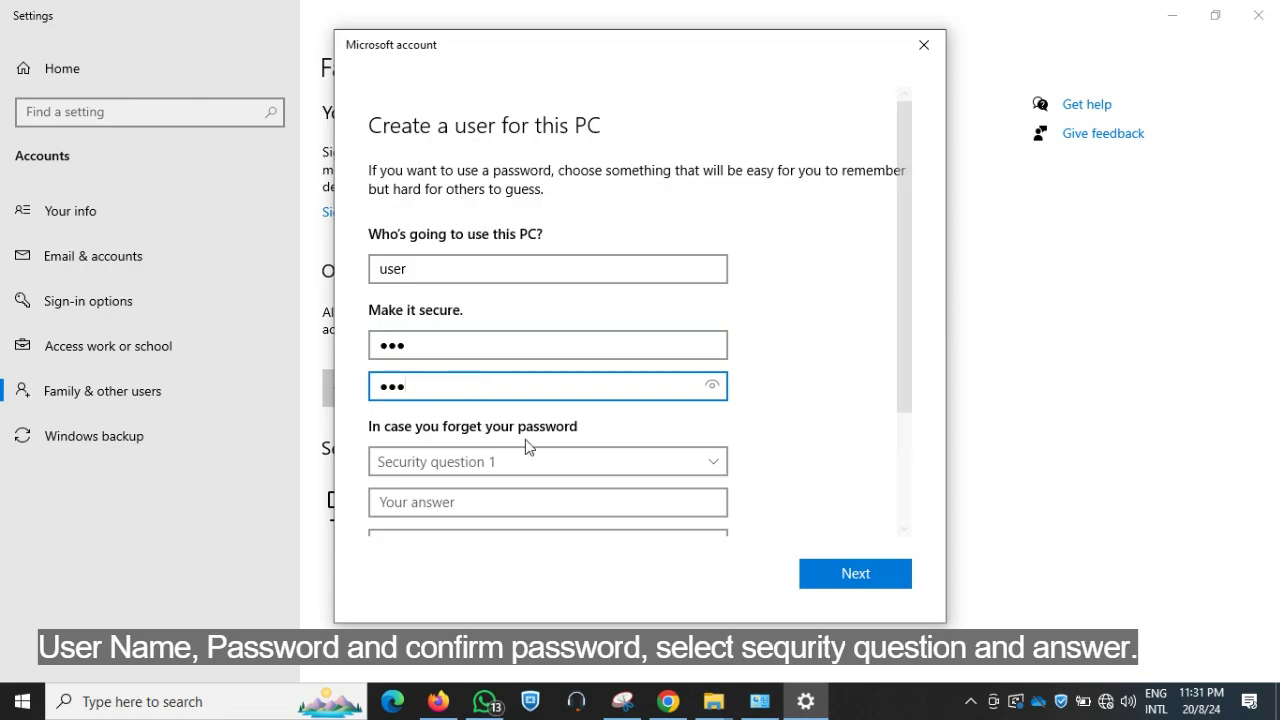
pyautogui.scroll(-1, 633, 424)
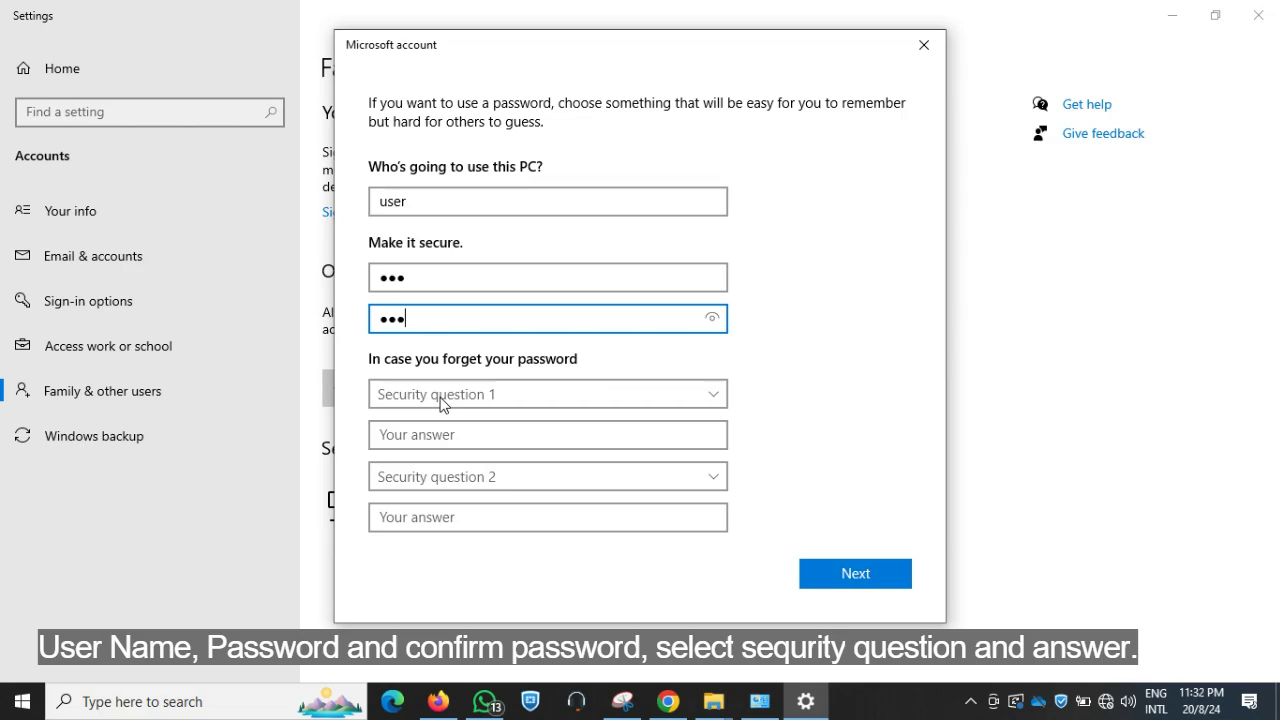
# Pick and answer the first pet's name and birth city security questions
pyautogui.click(494, 400)
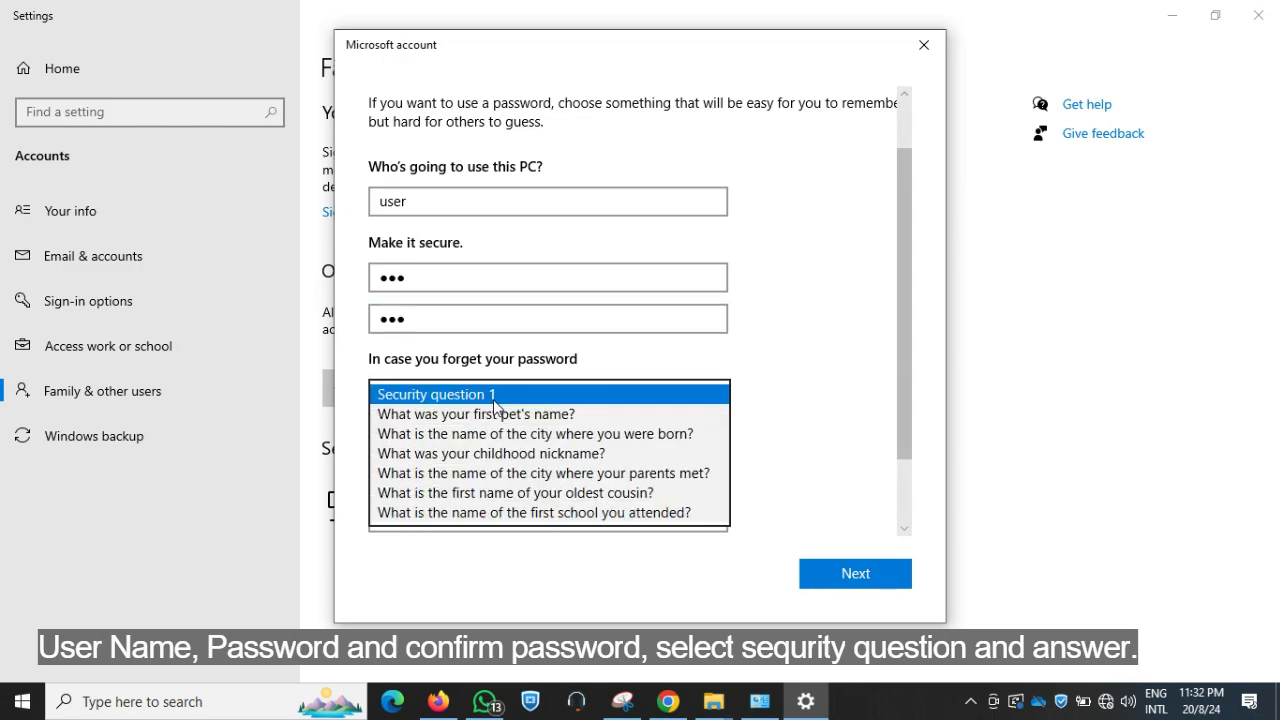
pyautogui.click(475, 414)
pyautogui.click(446, 430)
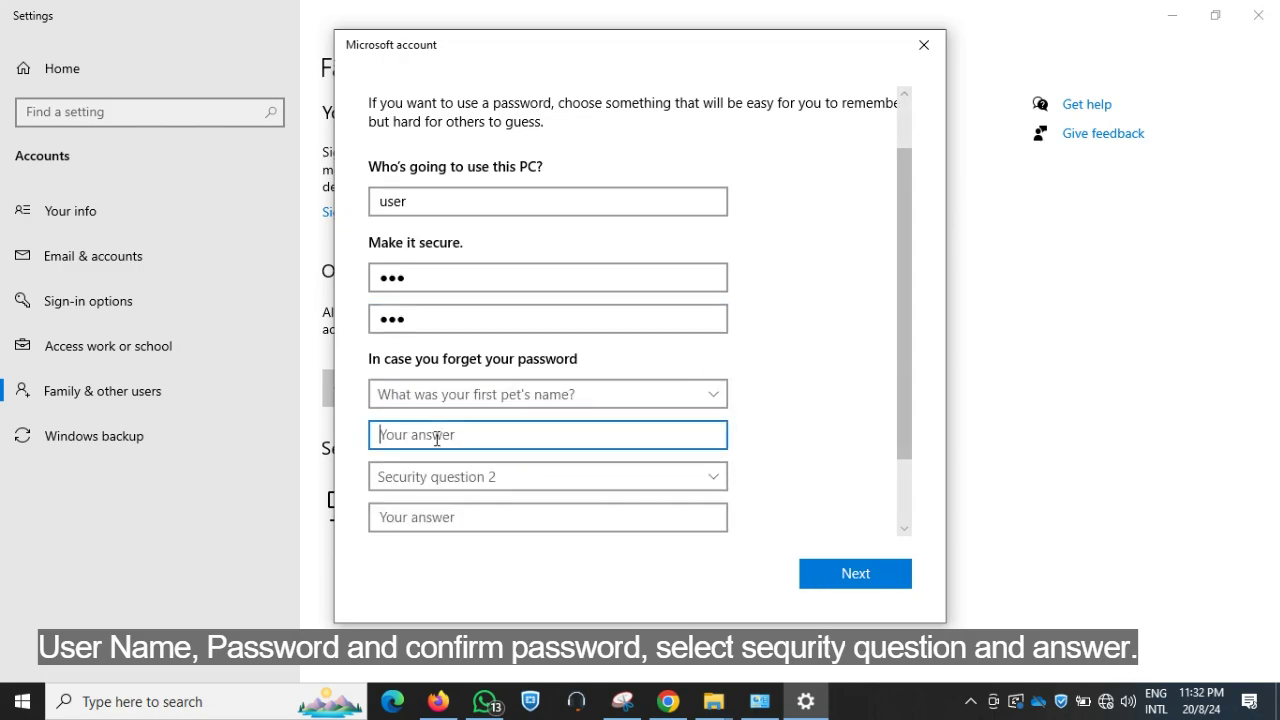
pyautogui.write('a')
pyautogui.click(450, 480)
pyautogui.click(492, 505)
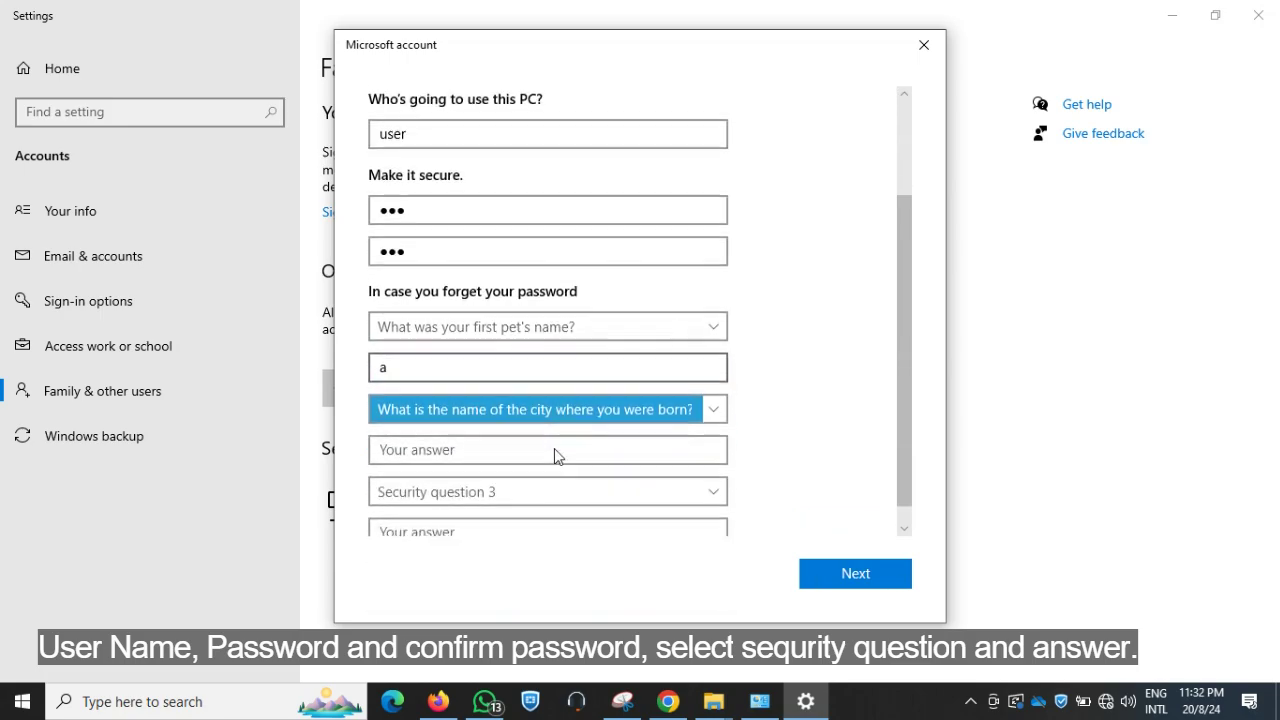
pyautogui.click(432, 452)
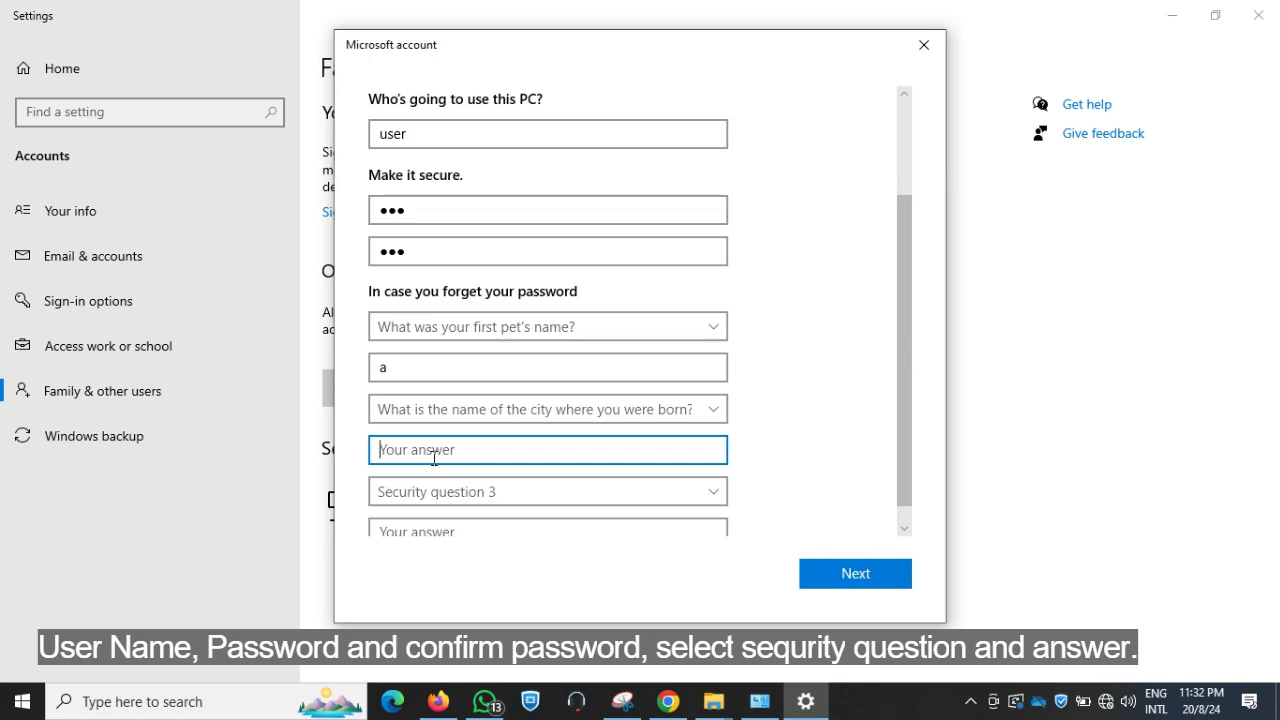
pyautogui.write('b')
# Answer the childhood nickname question, create the account, and close Settings
pyautogui.click(495, 492)
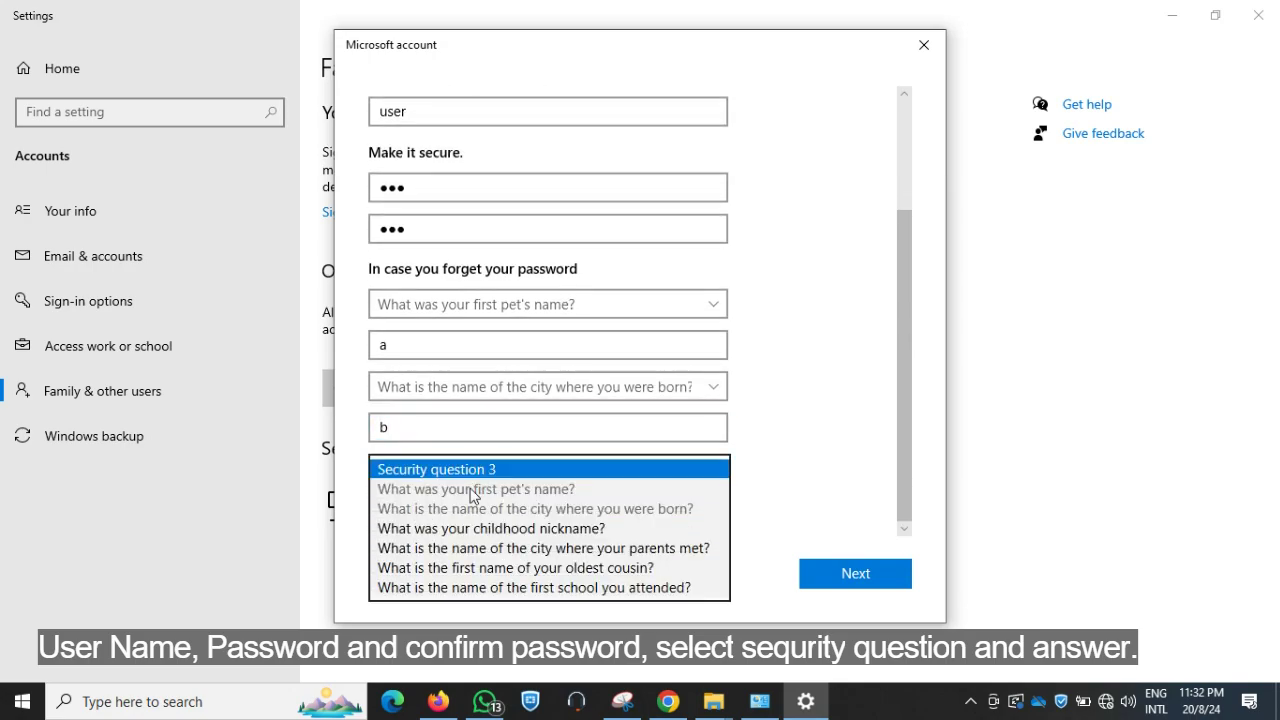
pyautogui.click(463, 527)
pyautogui.click(449, 512)
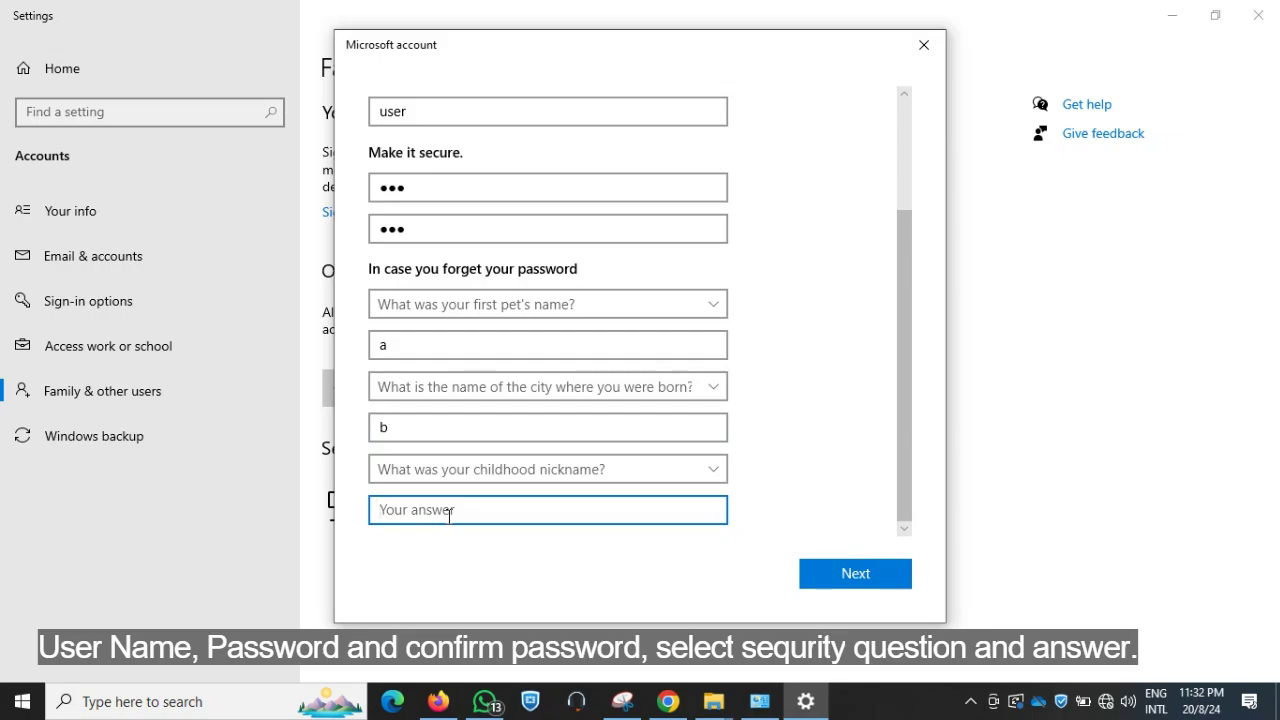
pyautogui.write('c')
pyautogui.click(855, 573)
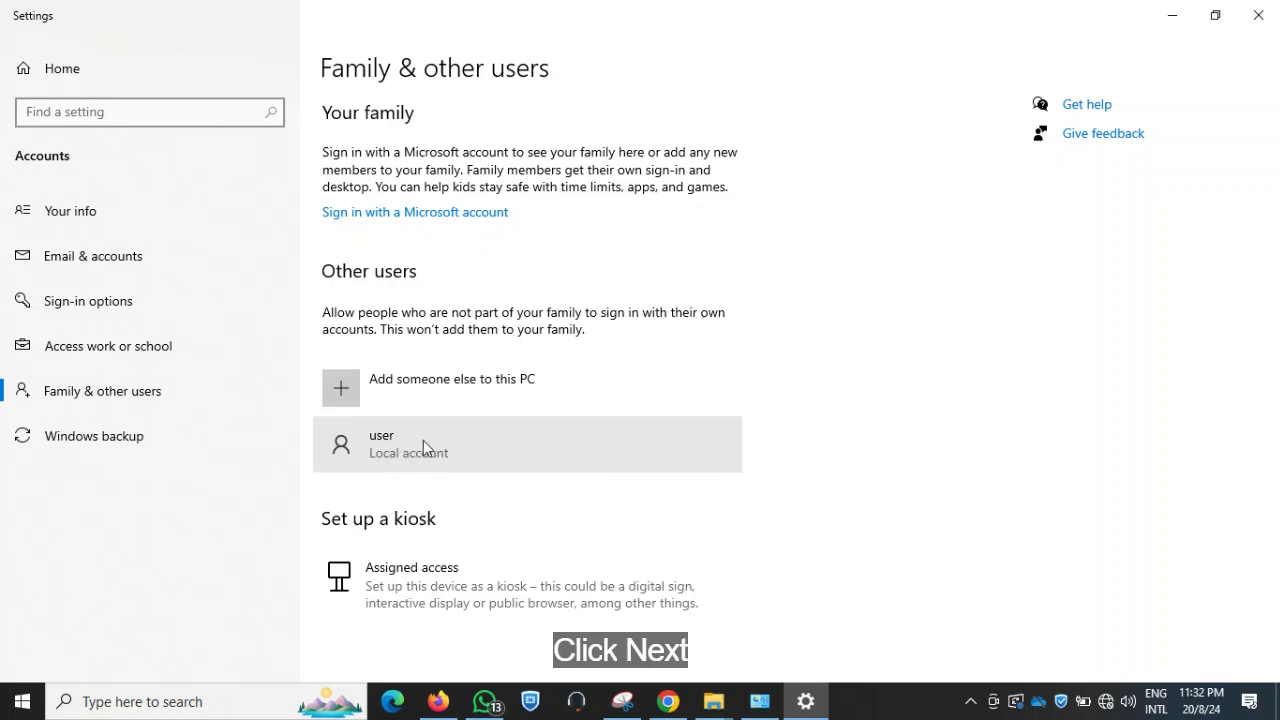
pyautogui.click(1258, 14)
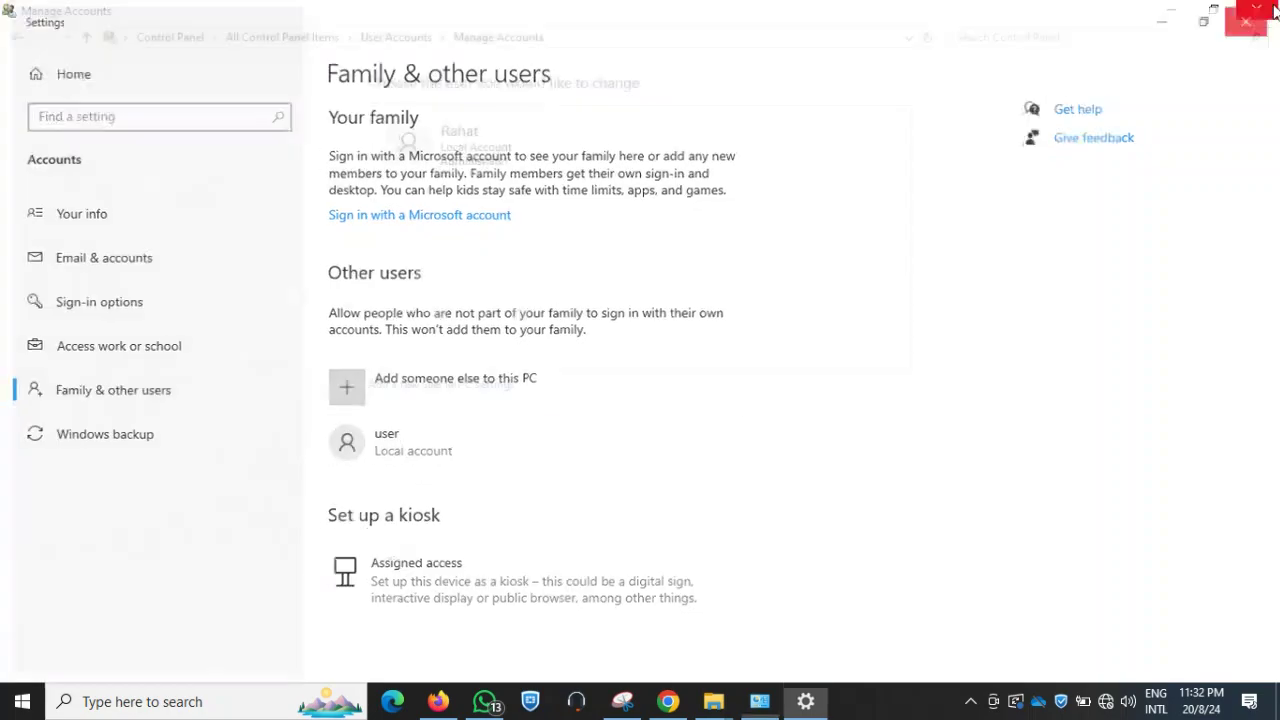
# Close Manage Accounts, view the Start menu account list showing 'user', then close Start
pyautogui.click(1257, 10)
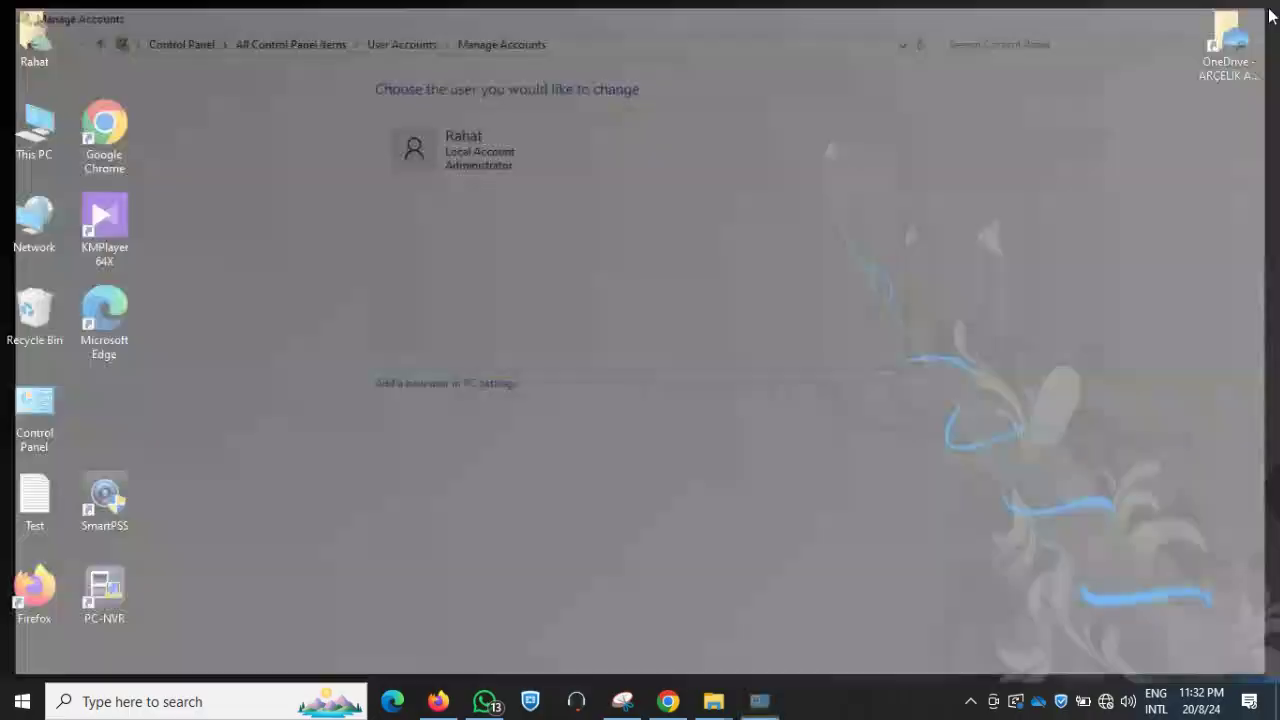
pyautogui.click(22, 701)
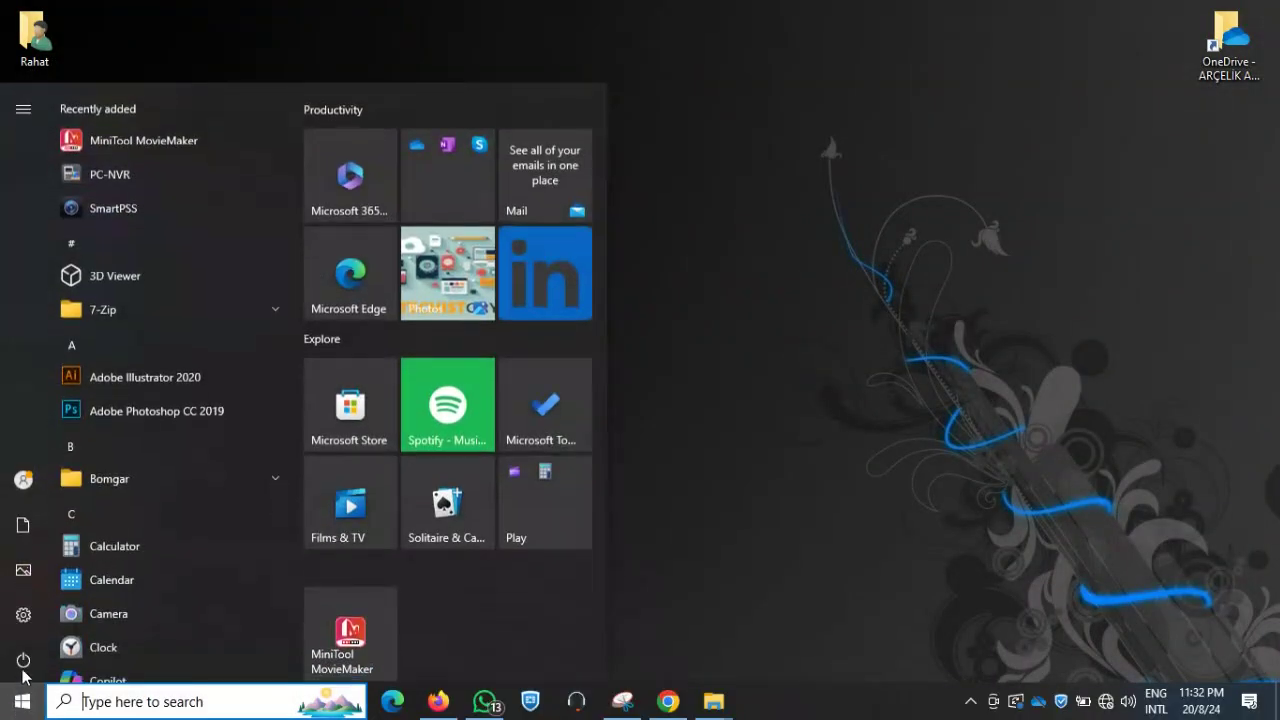
pyautogui.moveTo(22, 482)
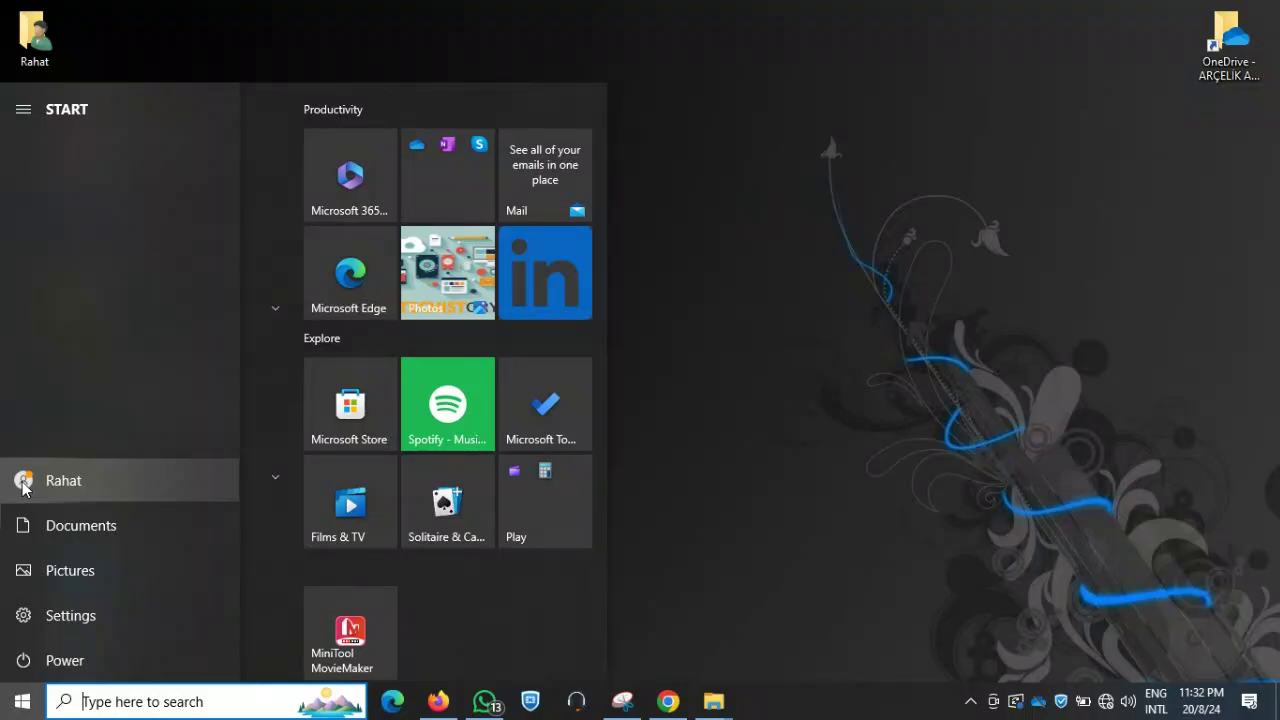
pyautogui.click(22, 482)
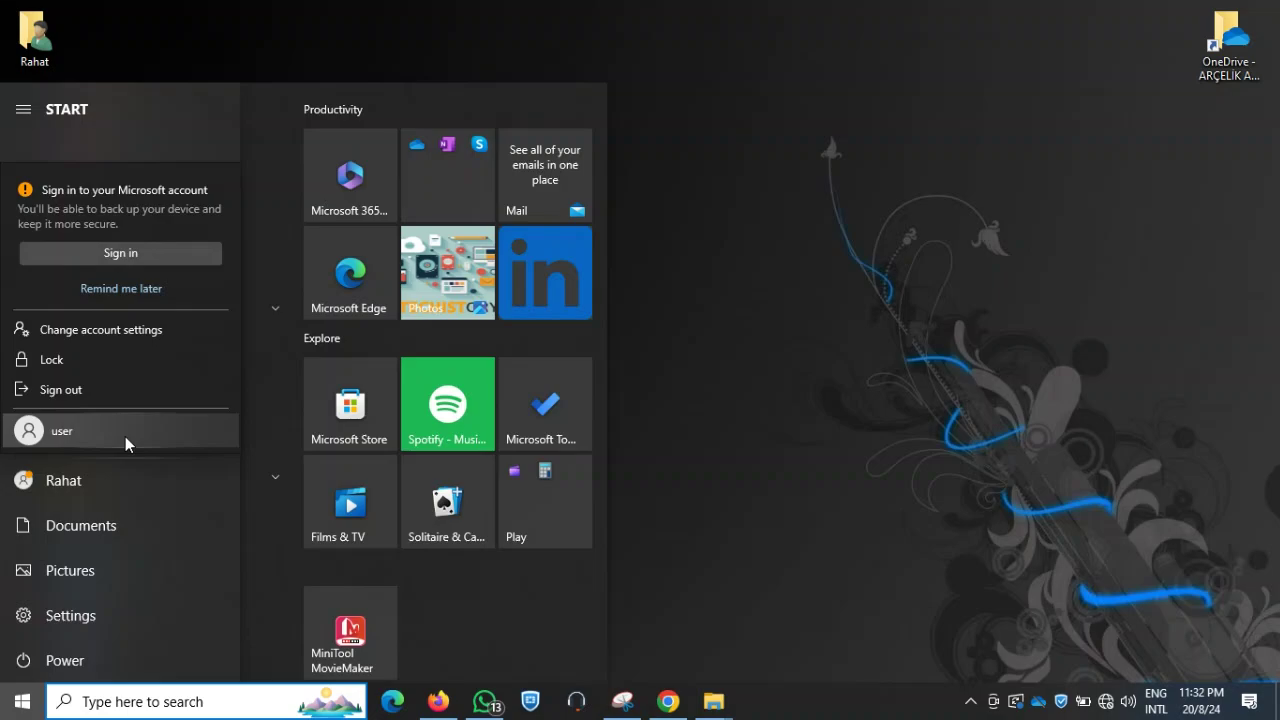
pyautogui.click(702, 412)
pyautogui.click(702, 412)
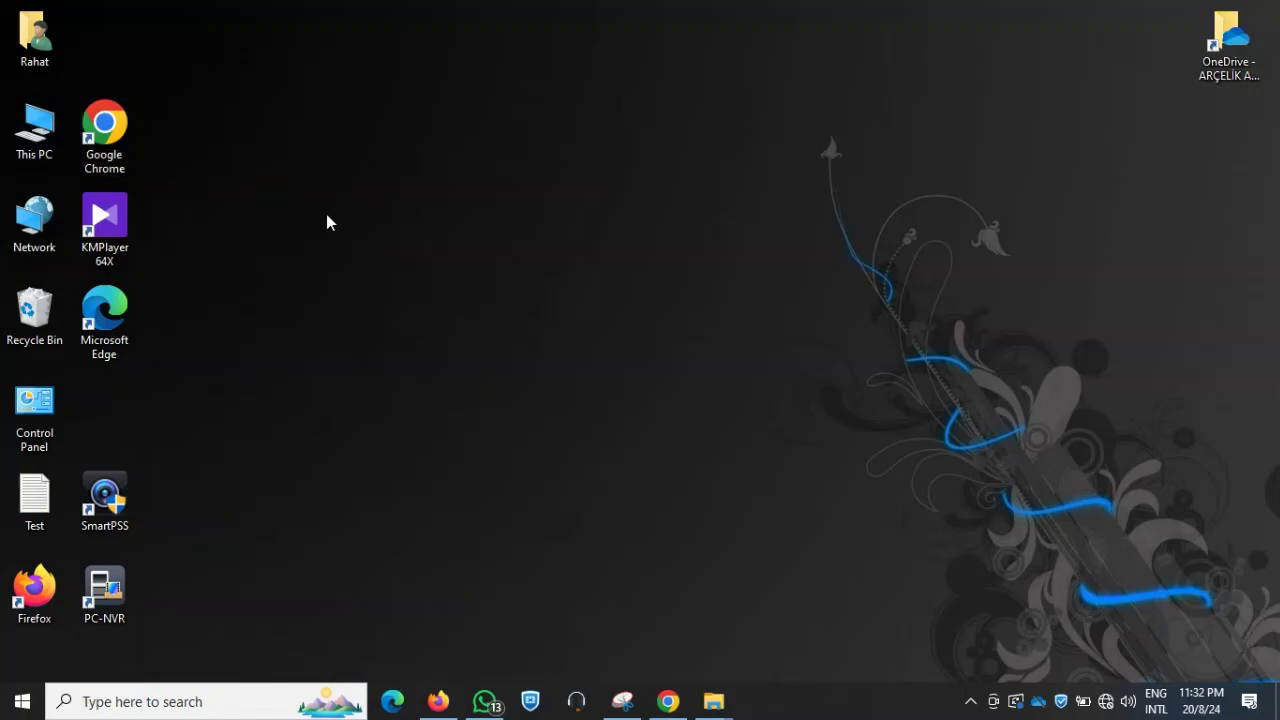
# Open Computer Management from This PC, show Local Users and Groups > Users, and widen the Name column
pyautogui.rightClick(38, 133)
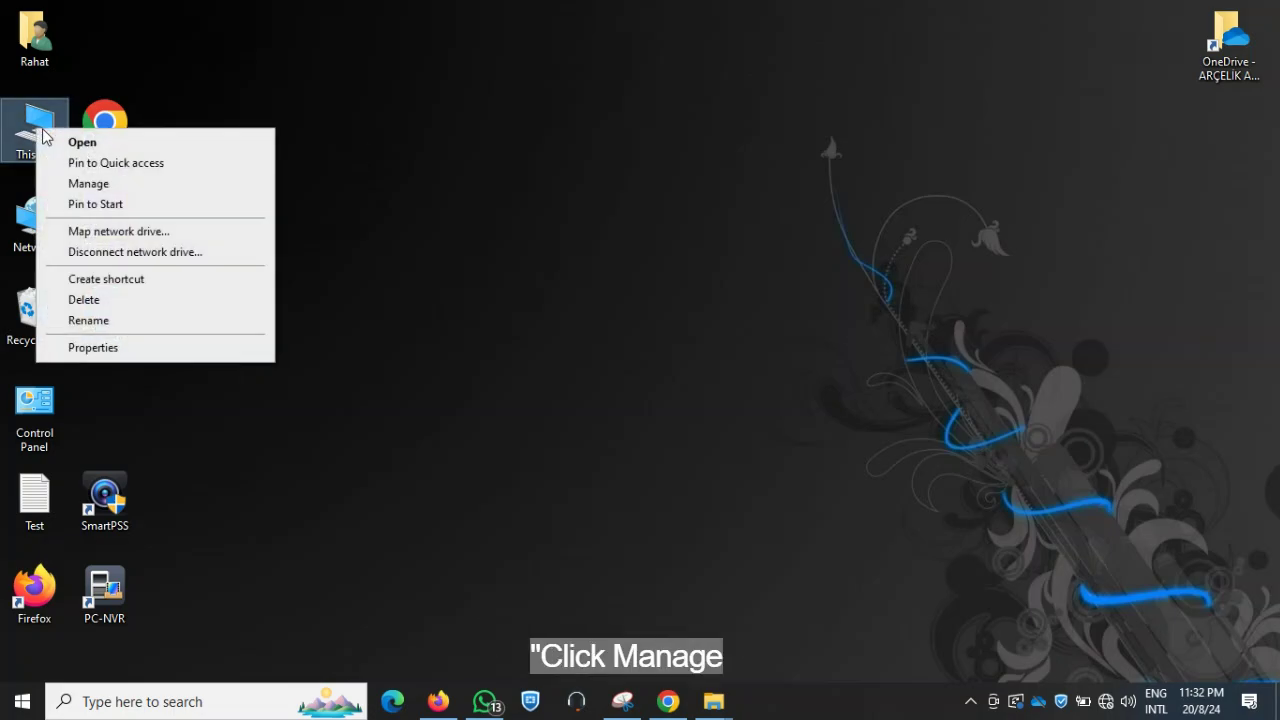
pyautogui.click(94, 186)
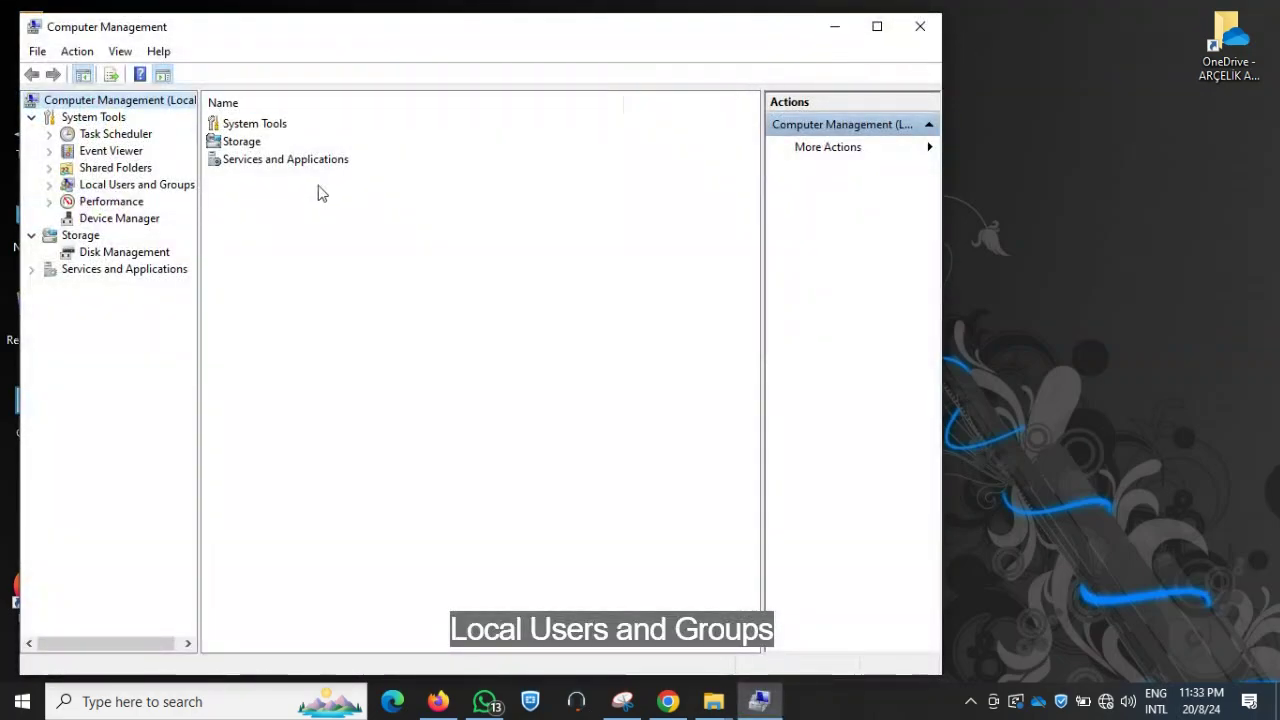
pyautogui.click(49, 186)
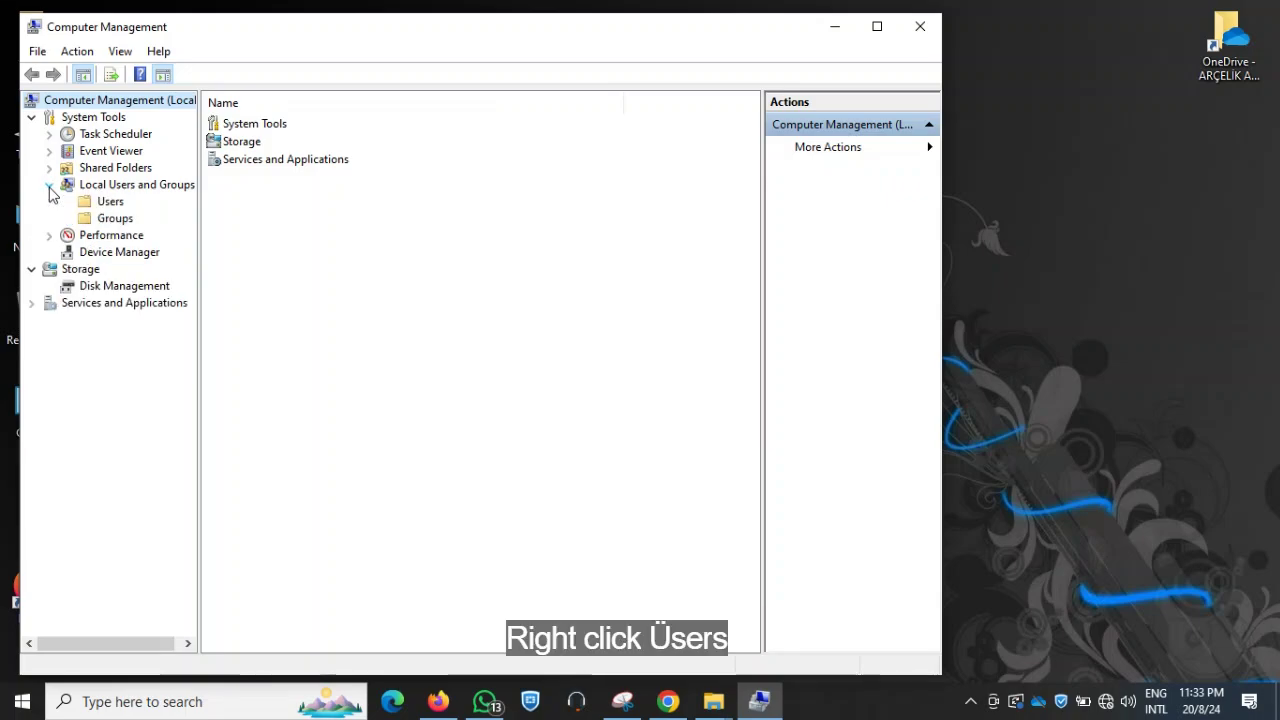
pyautogui.click(110, 203)
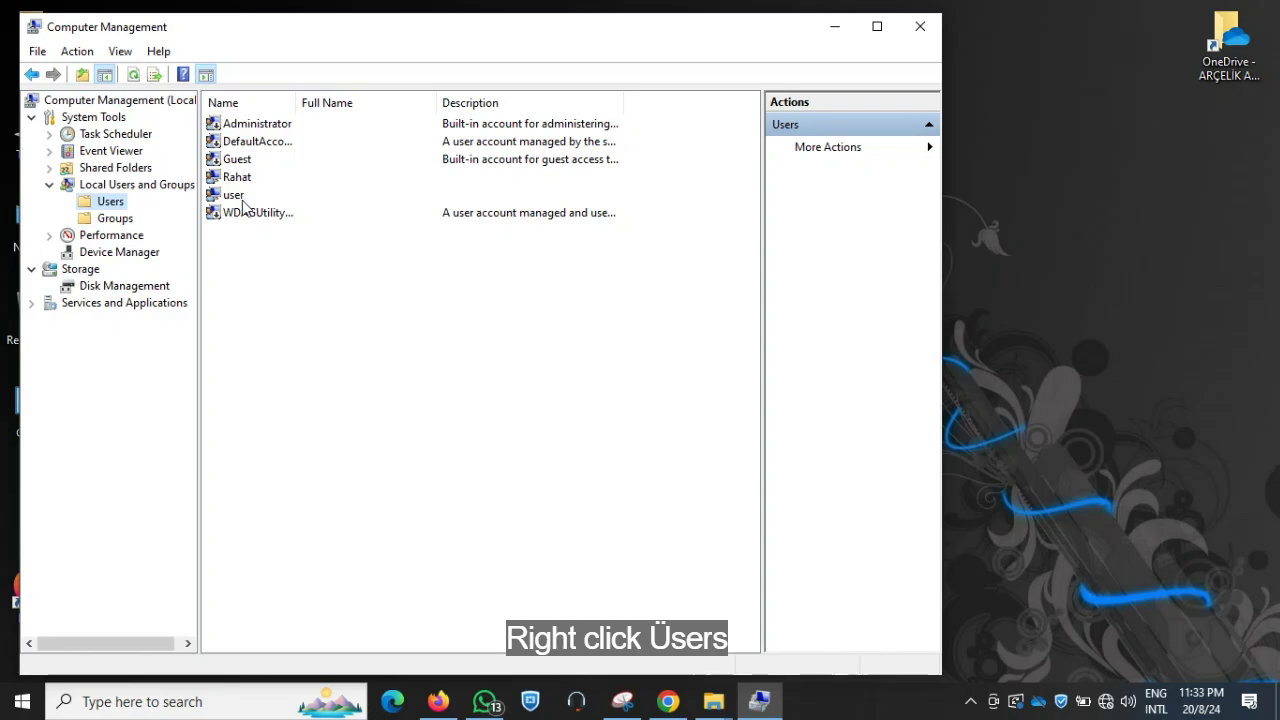
pyautogui.doubleClick(297, 102)
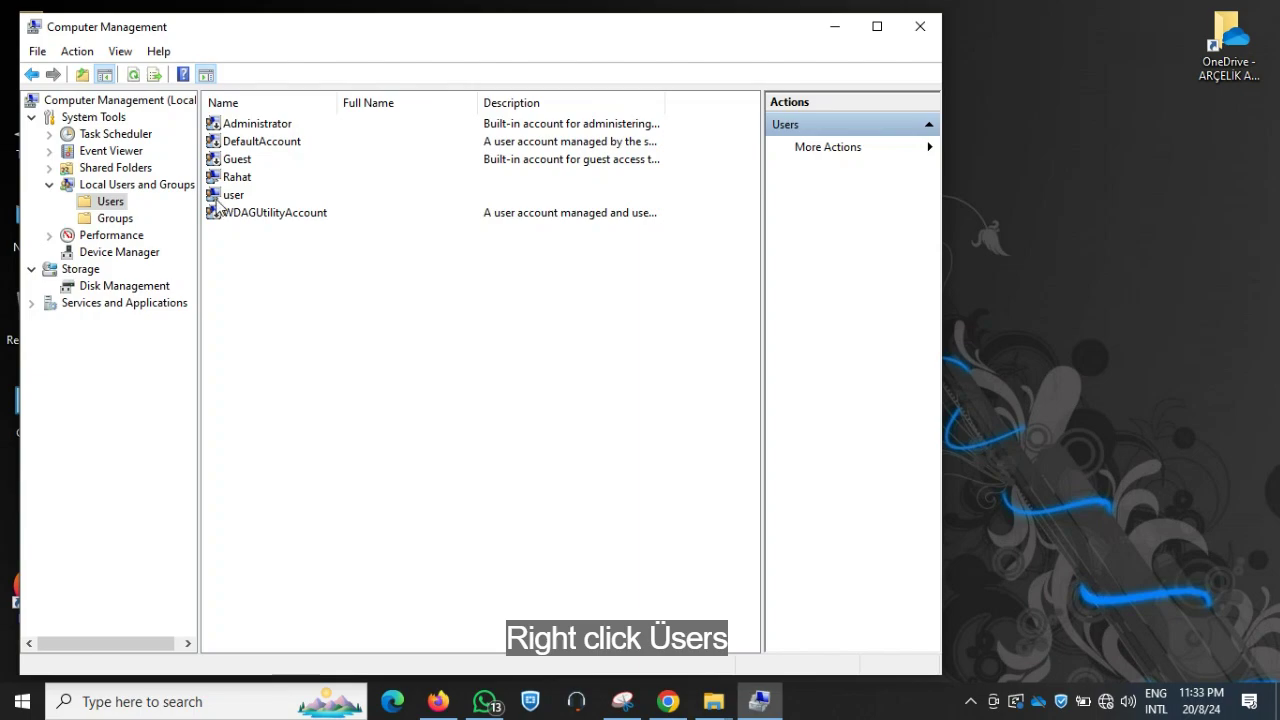
# Create new user 'user2' with a confirmed password, no forced change at logon, never-expiring password
pyautogui.rightClick(110, 203)
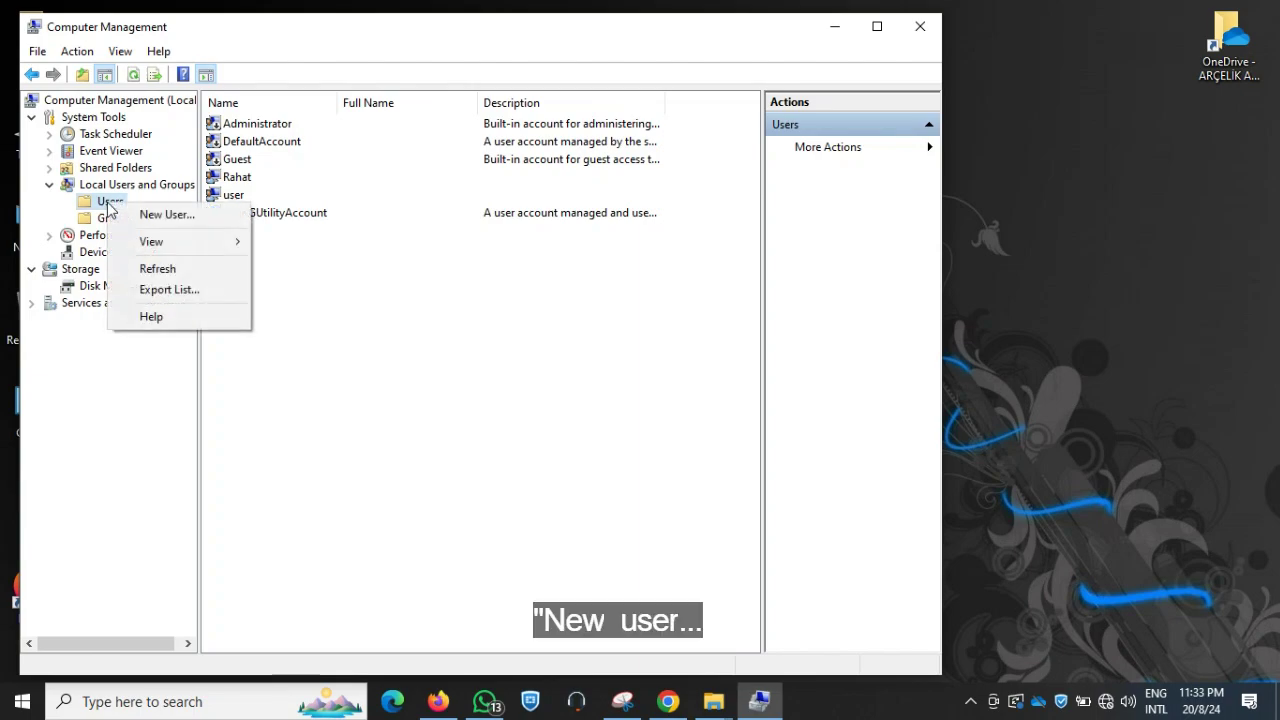
pyautogui.click(166, 216)
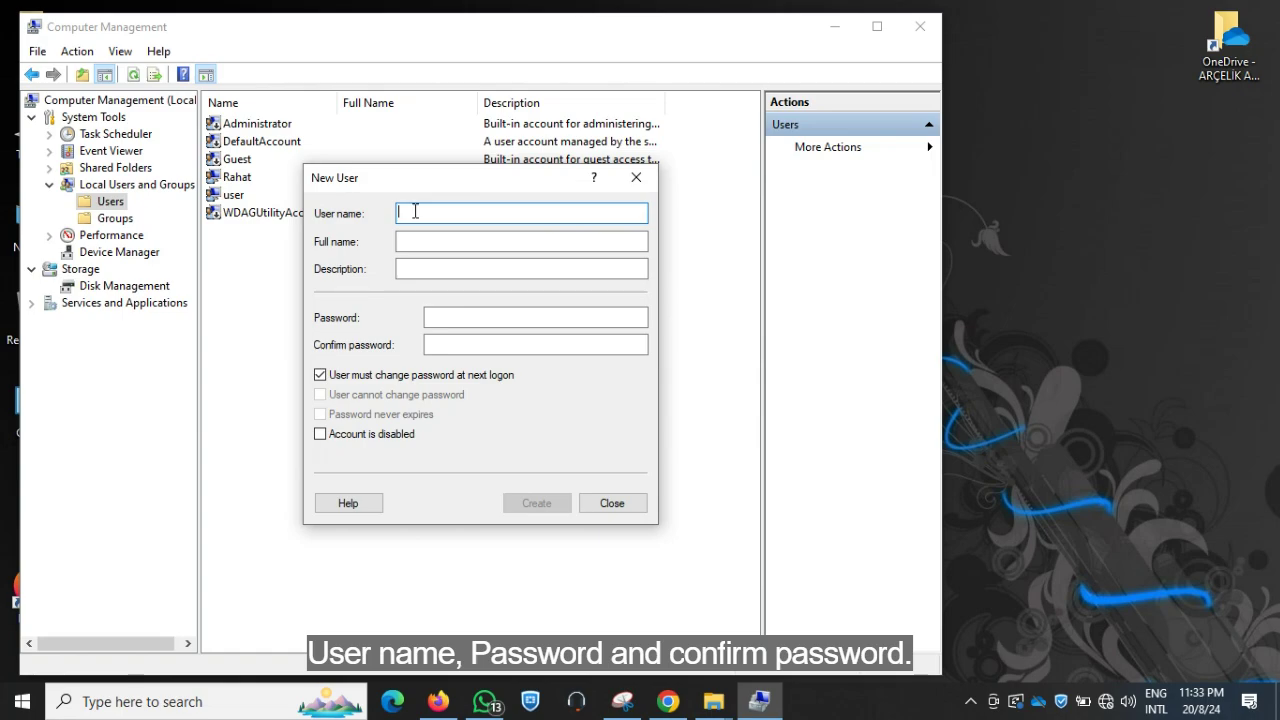
pyautogui.write('user2')
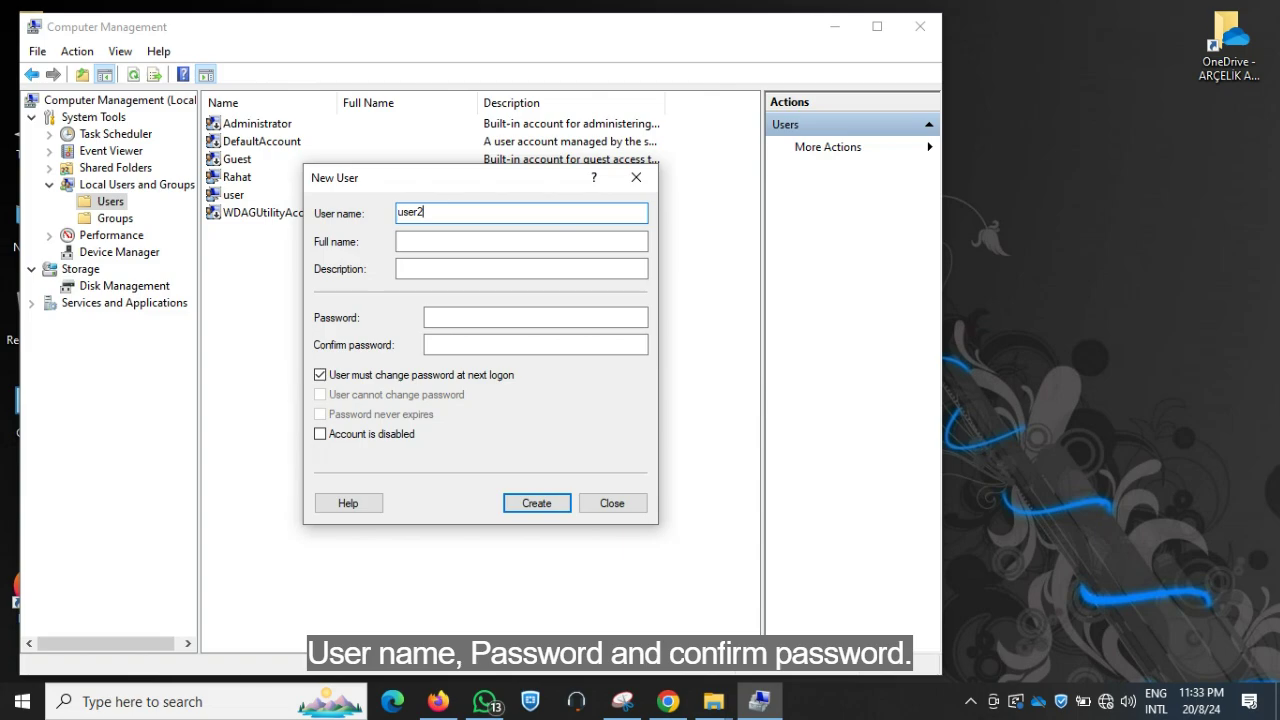
pyautogui.click(455, 316)
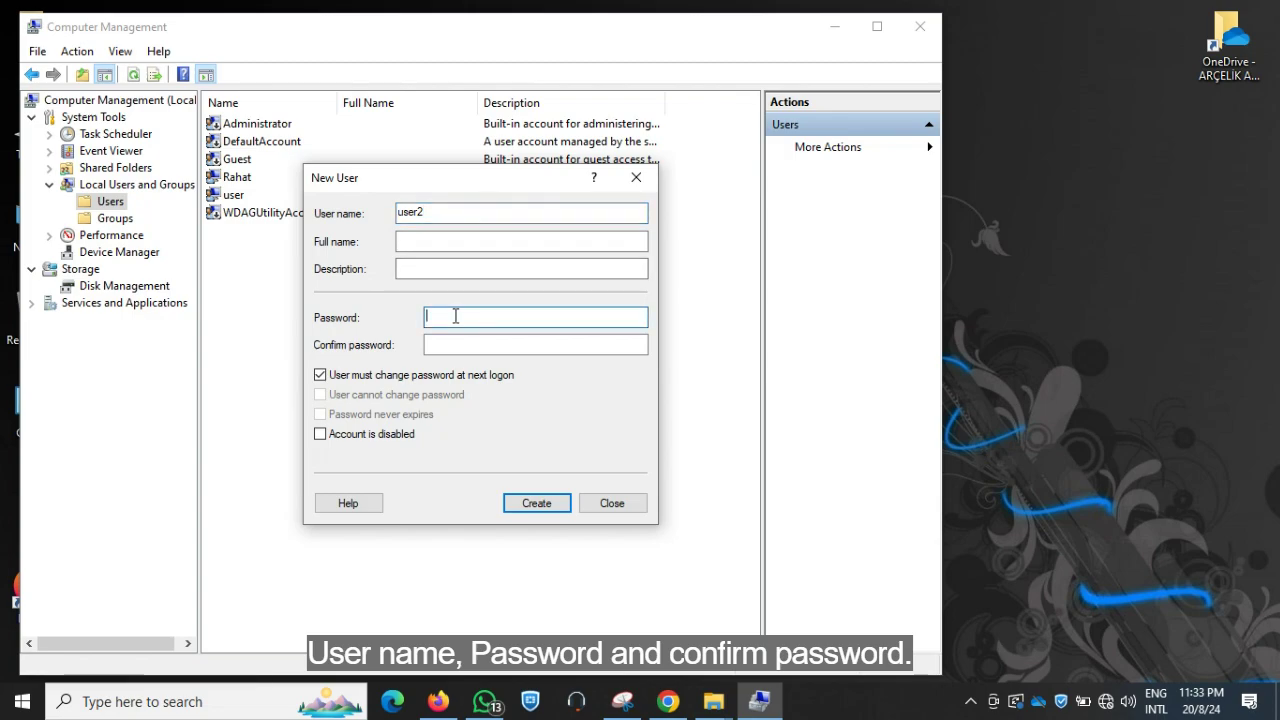
pyautogui.write('123')
pyautogui.click(455, 343)
pyautogui.write('123')
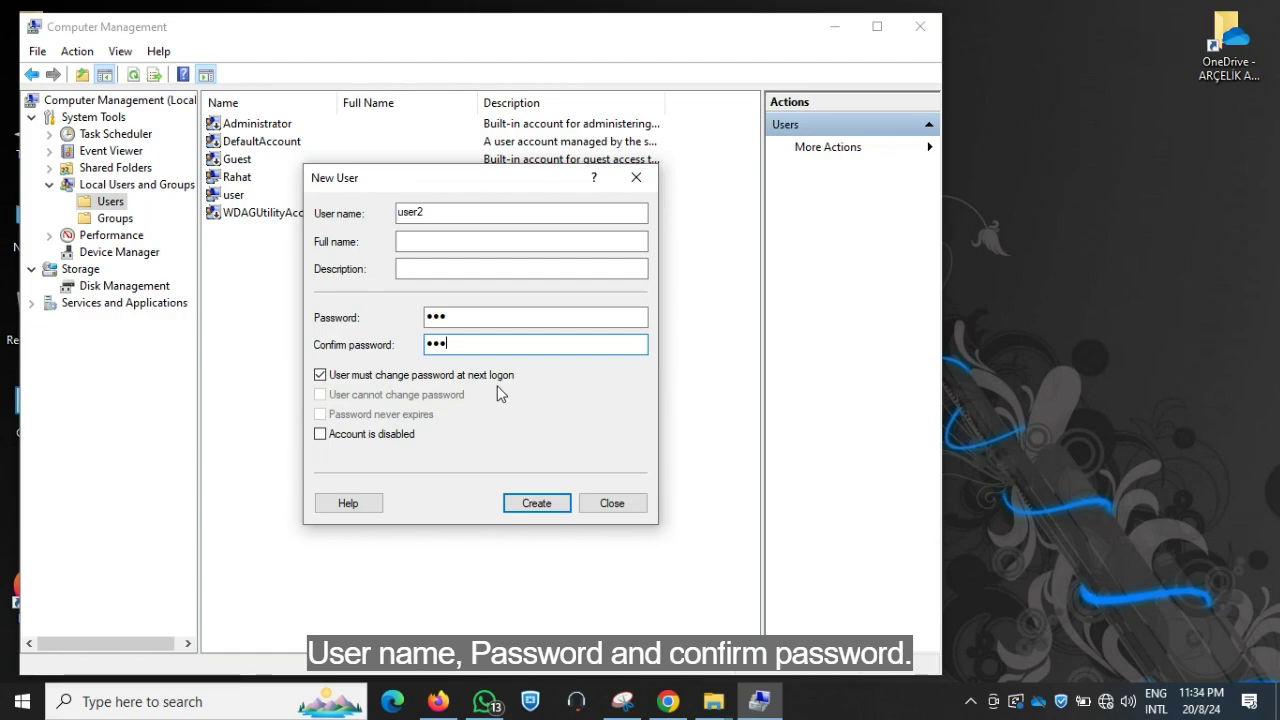
pyautogui.click(320, 375)
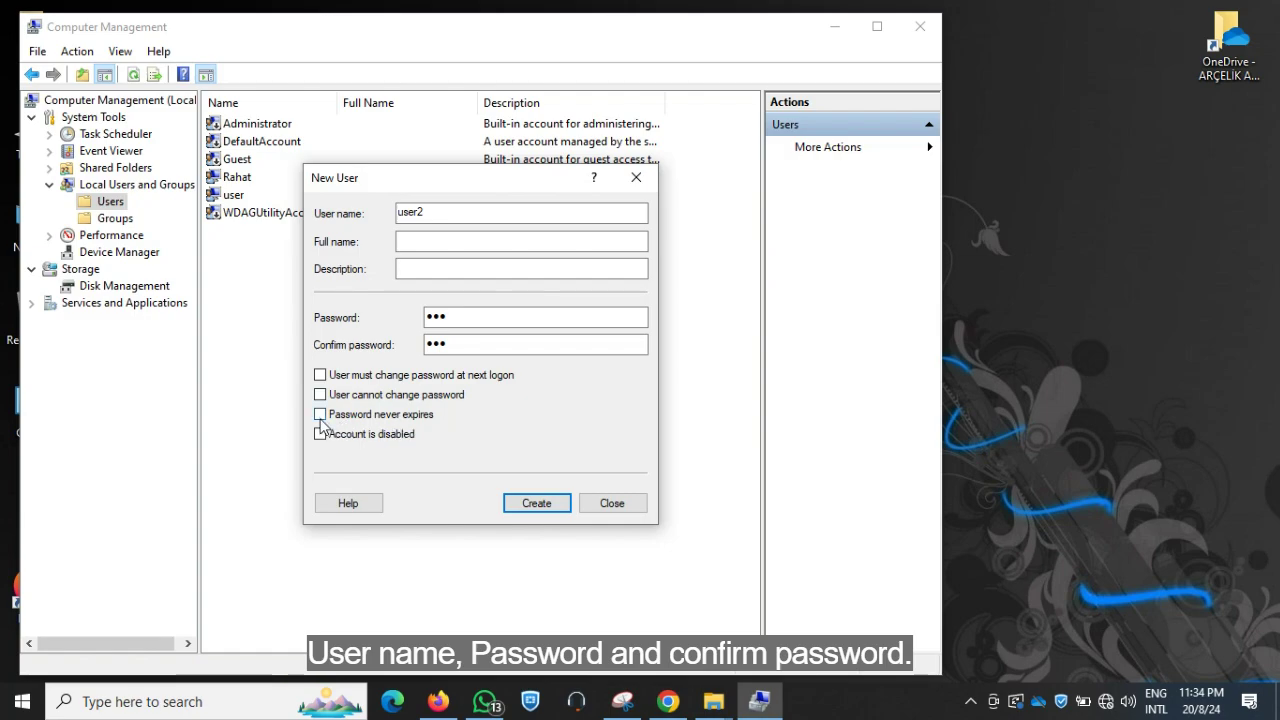
pyautogui.click(320, 415)
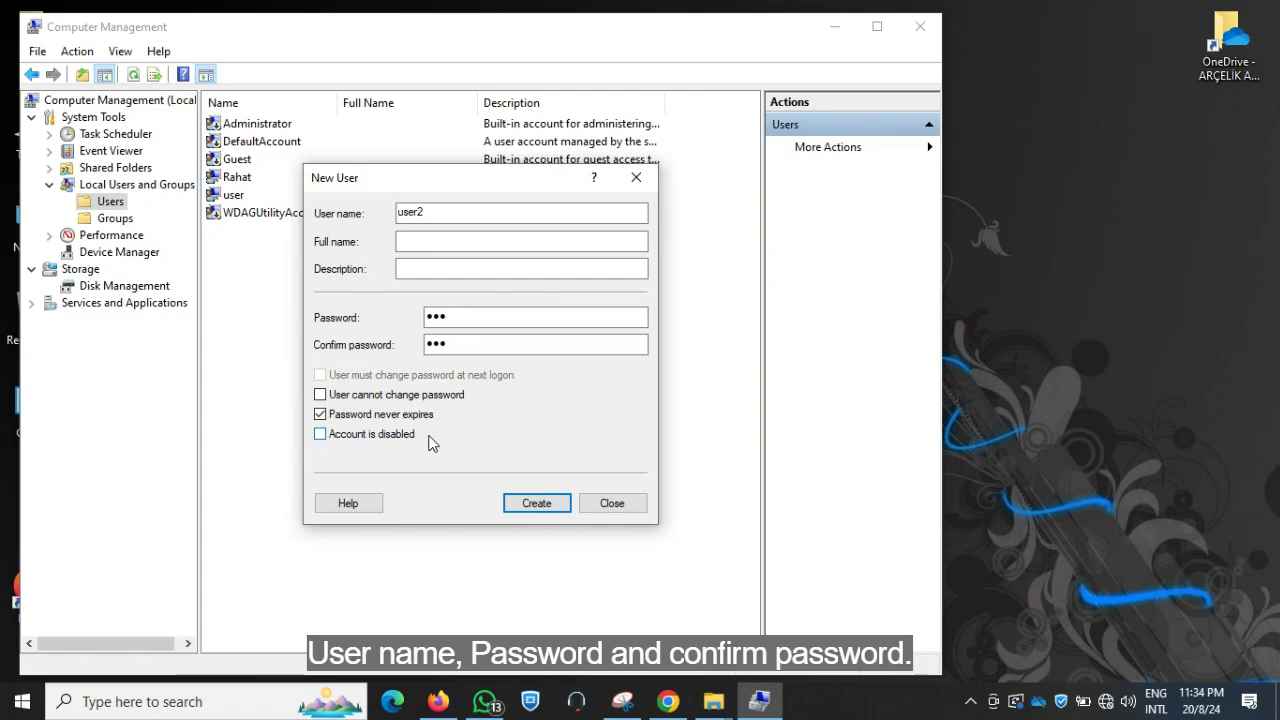
pyautogui.click(533, 506)
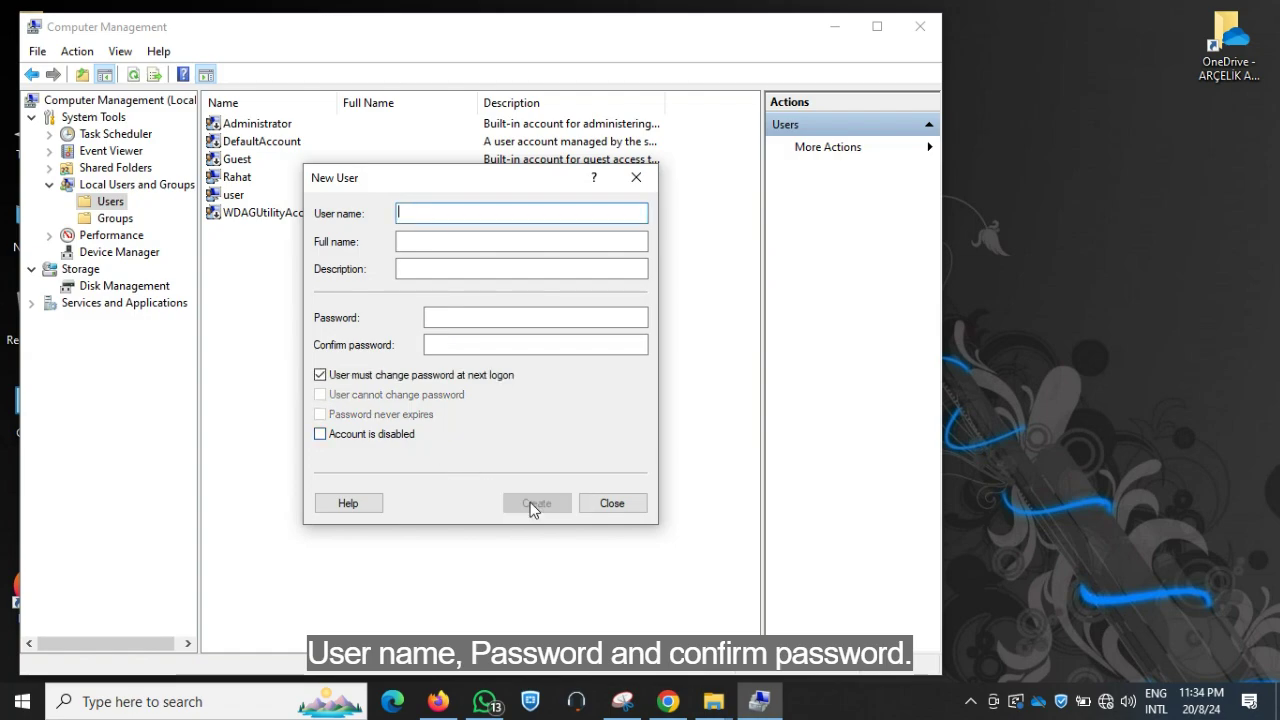
# Close the New User dialog and open user2's Properties on the Member Of tab
pyautogui.click(610, 503)
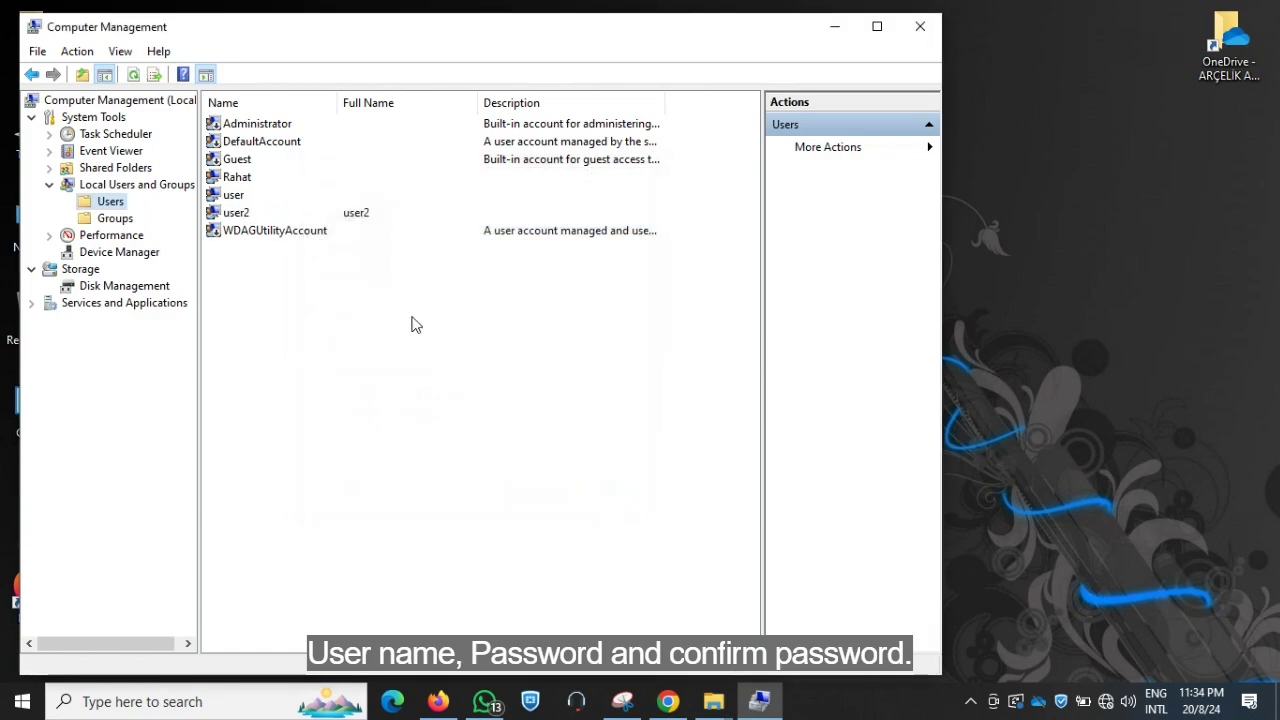
pyautogui.click(245, 216)
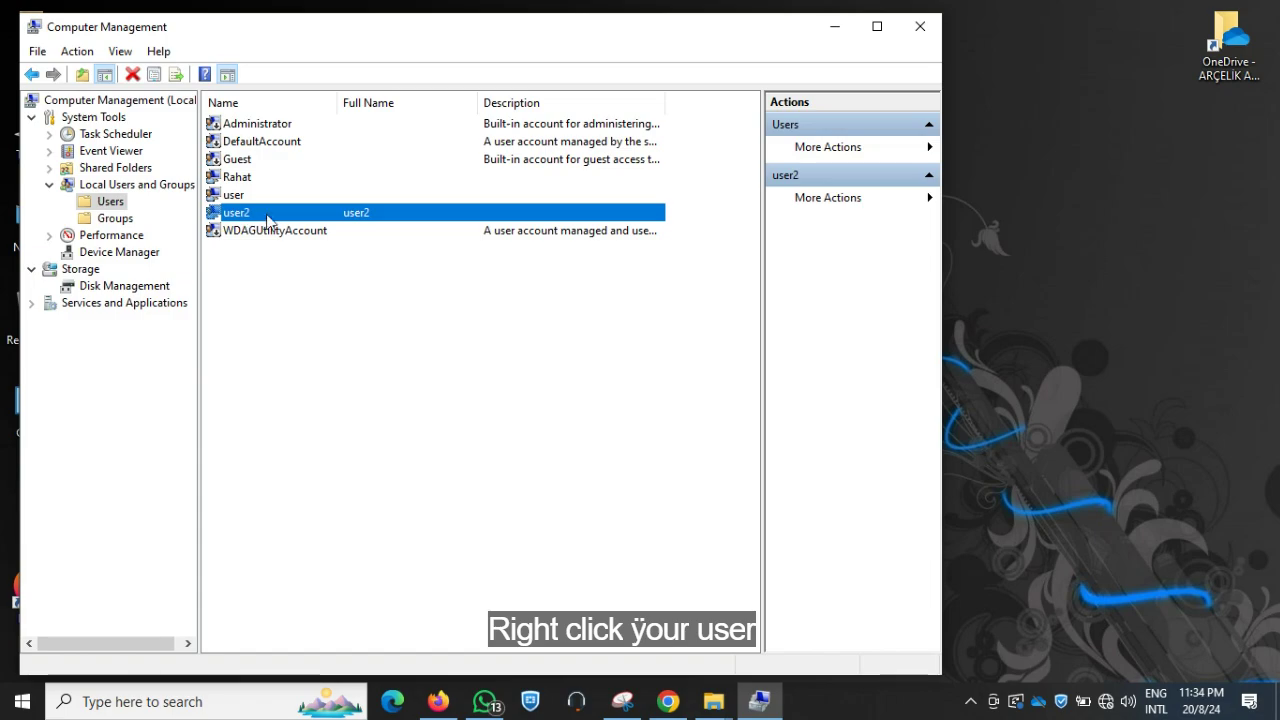
pyautogui.rightClick(248, 220)
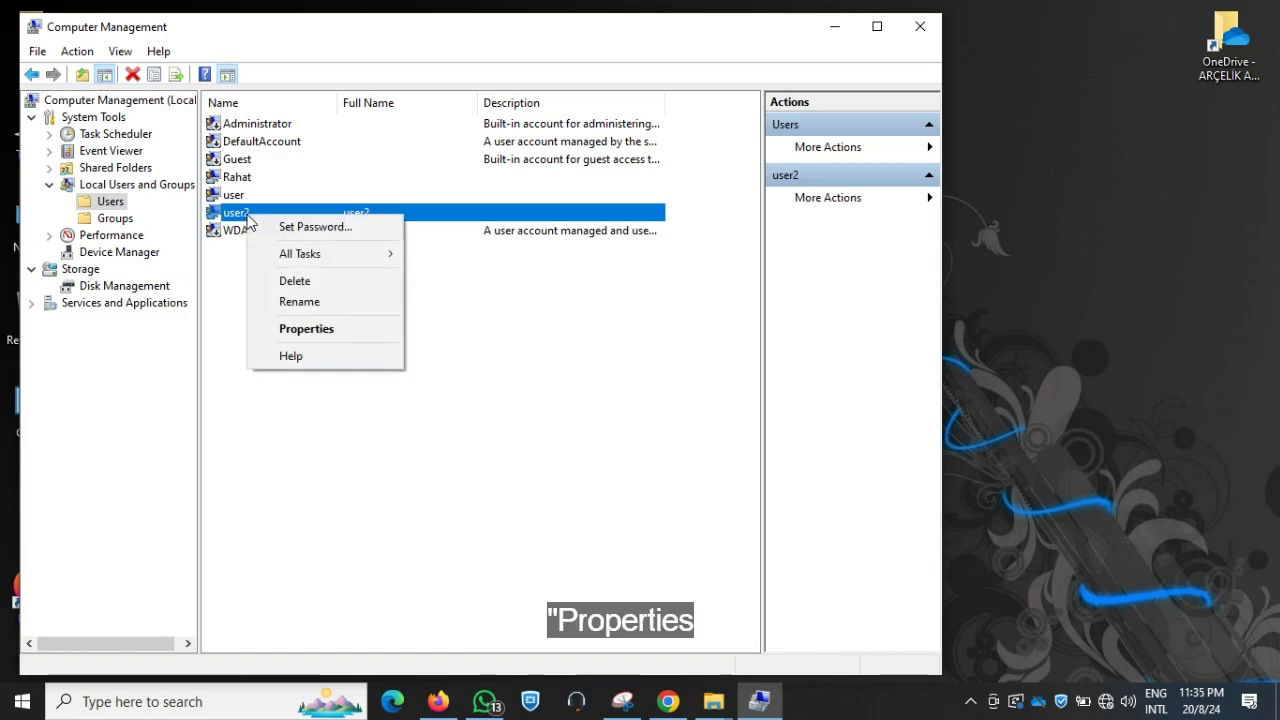
pyautogui.click(304, 331)
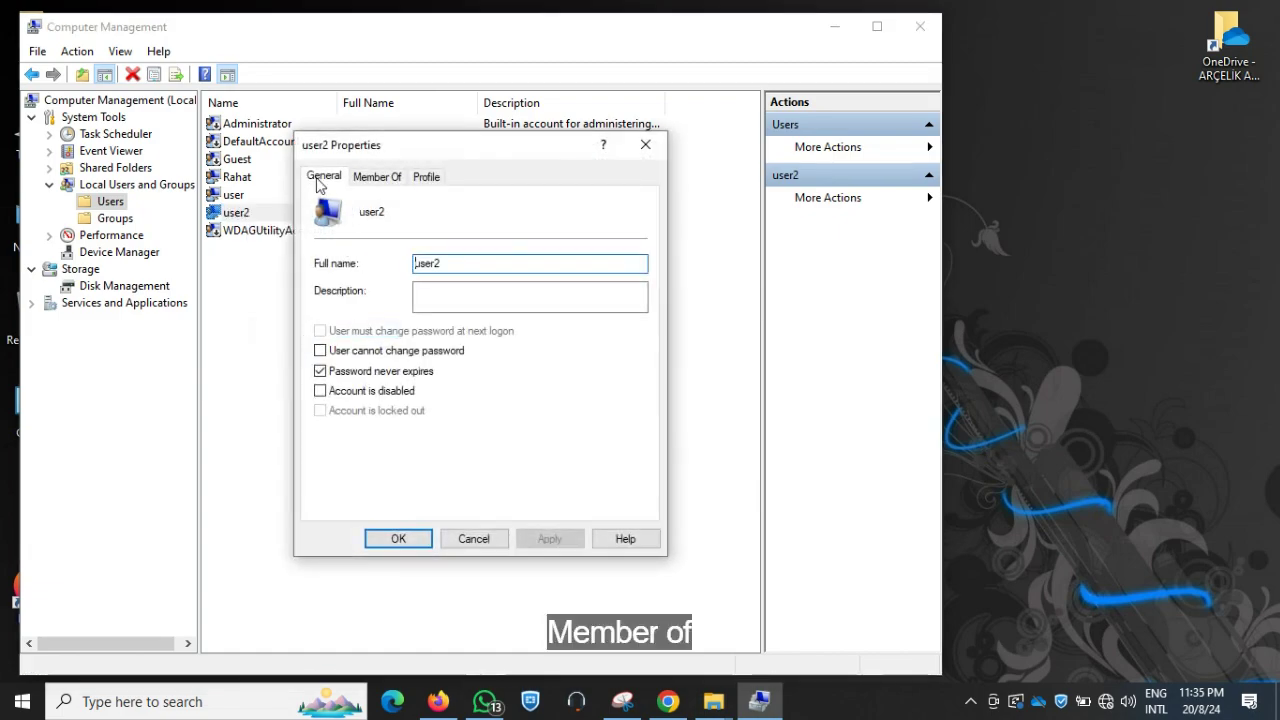
pyautogui.click(377, 177)
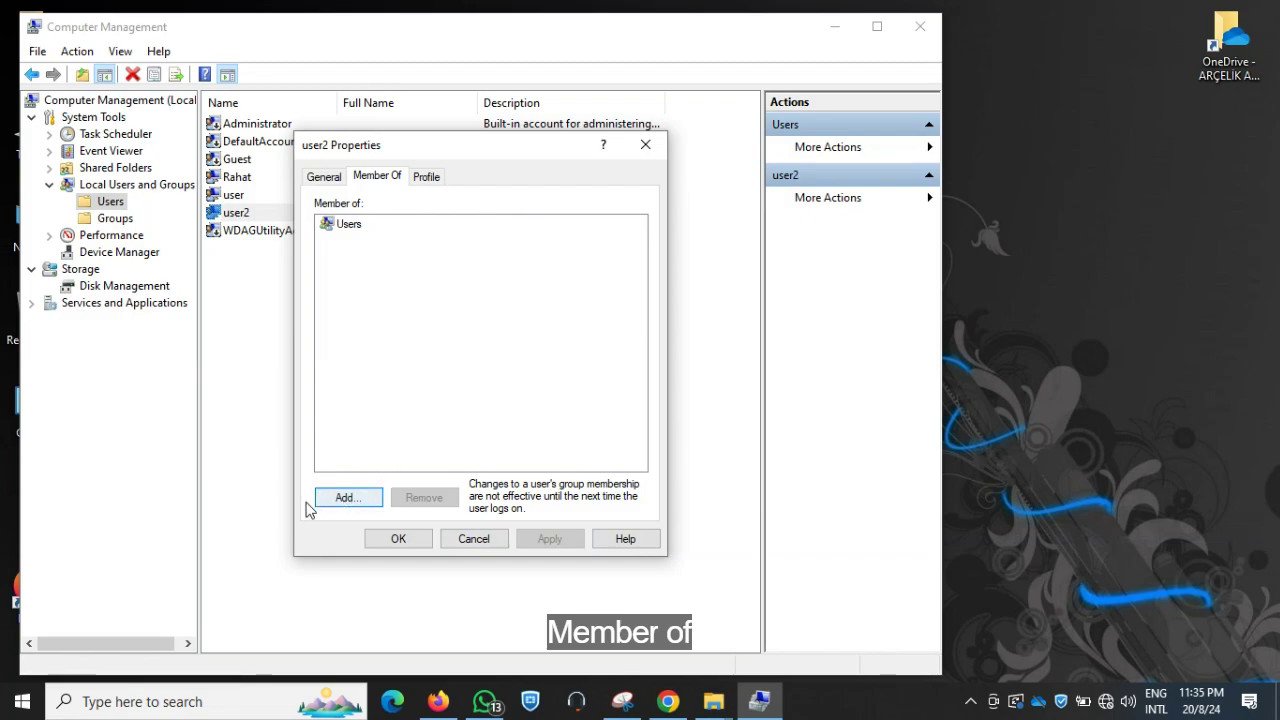
# Find the Administrators group via Add > Advanced > Find Now and add it to user2's groups
pyautogui.click(350, 498)
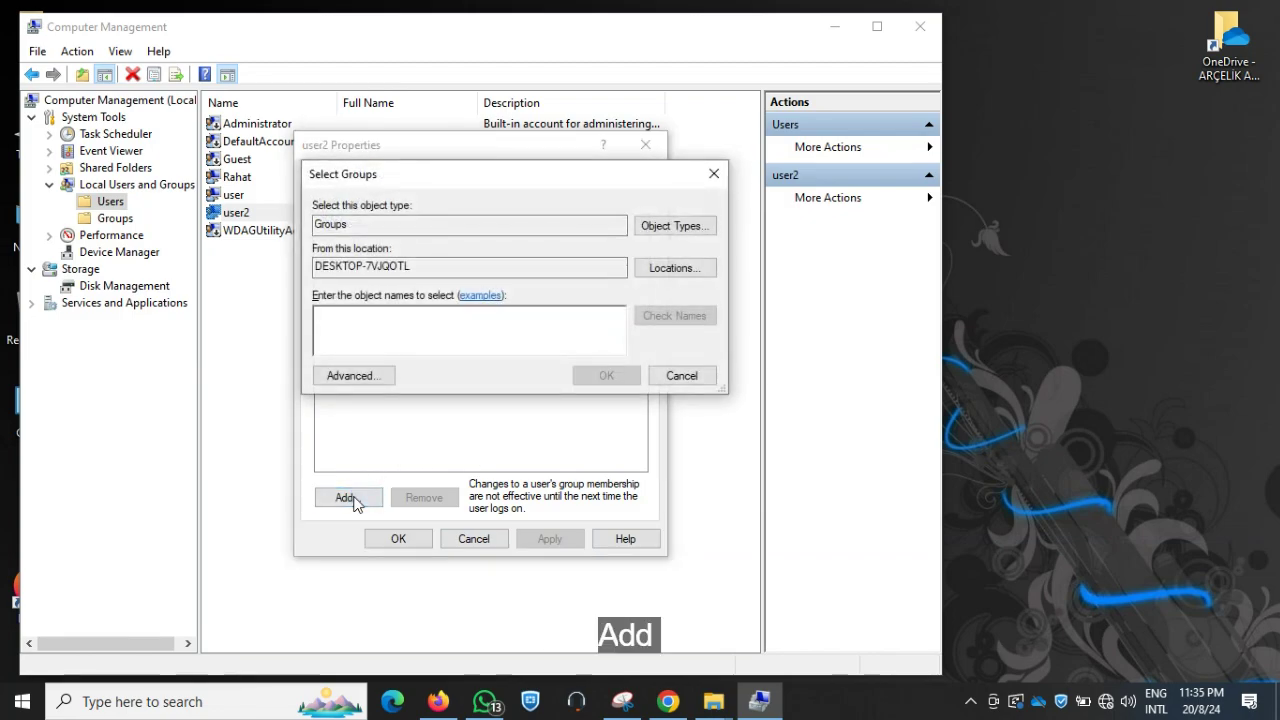
pyautogui.click(348, 377)
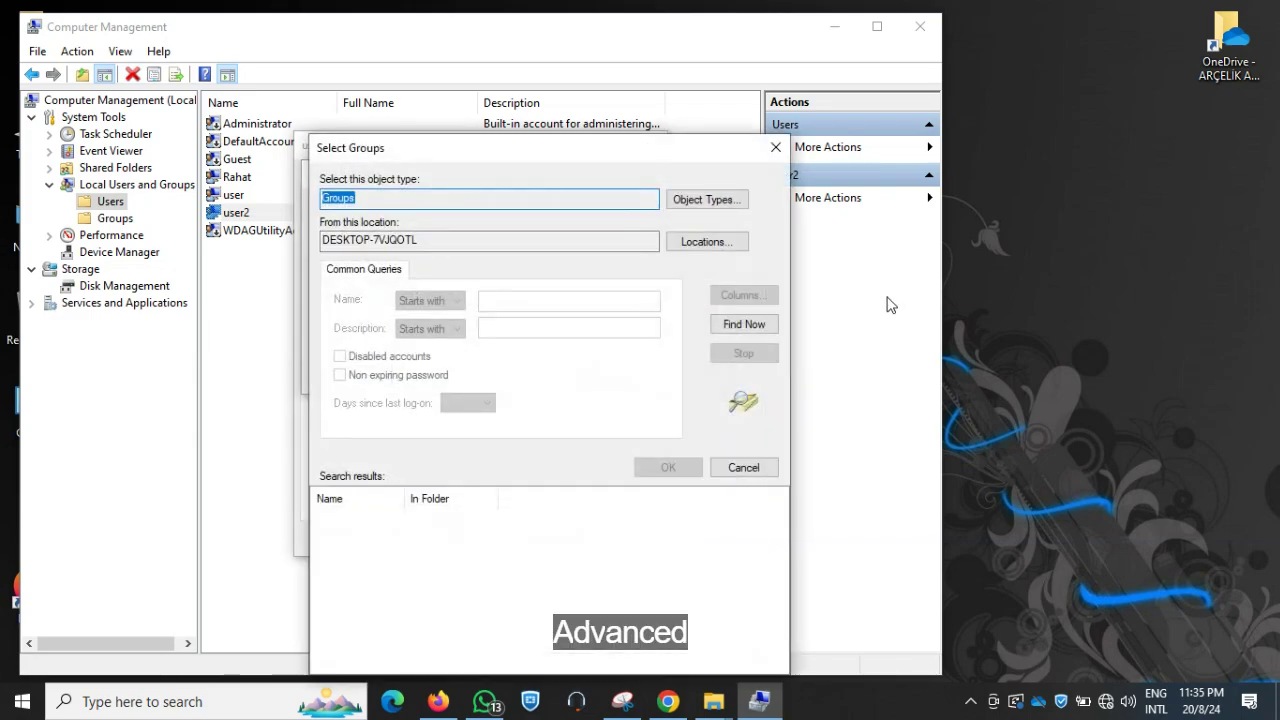
pyautogui.click(745, 328)
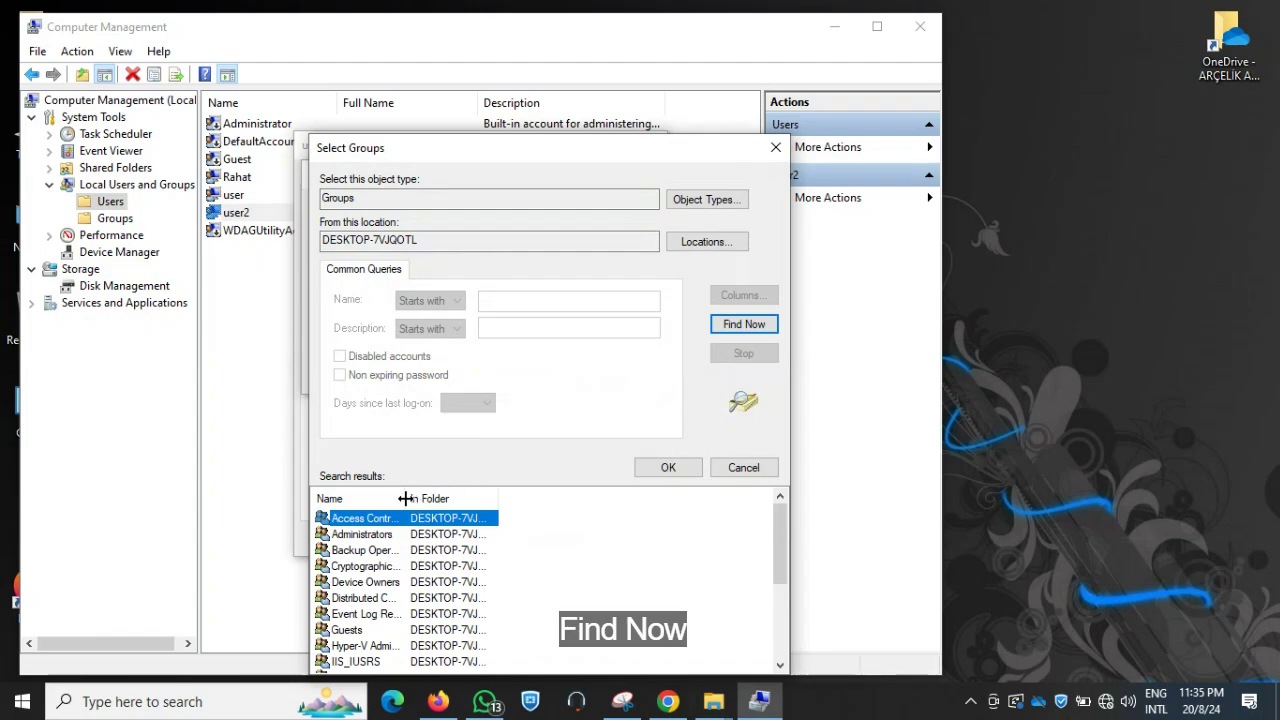
pyautogui.moveTo(403, 497); pyautogui.dragTo(471, 497)
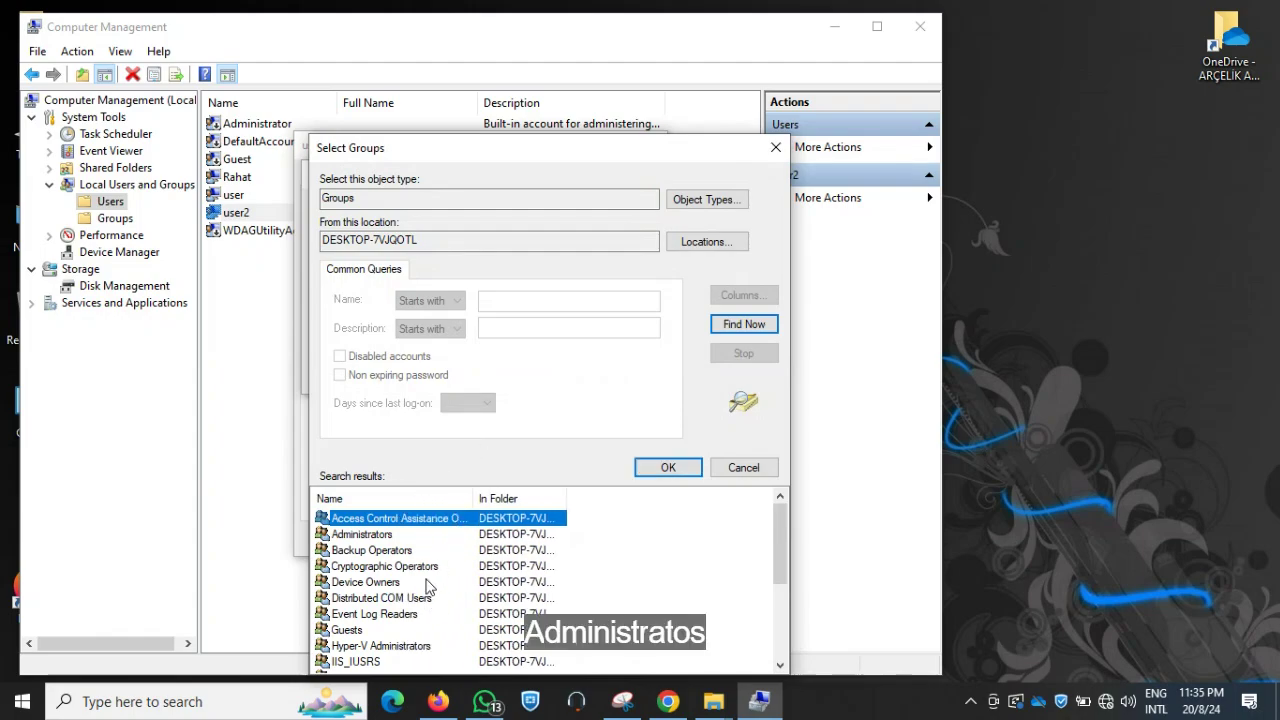
pyautogui.scroll(-1, 427, 588)
pyautogui.scroll(1, 427, 588)
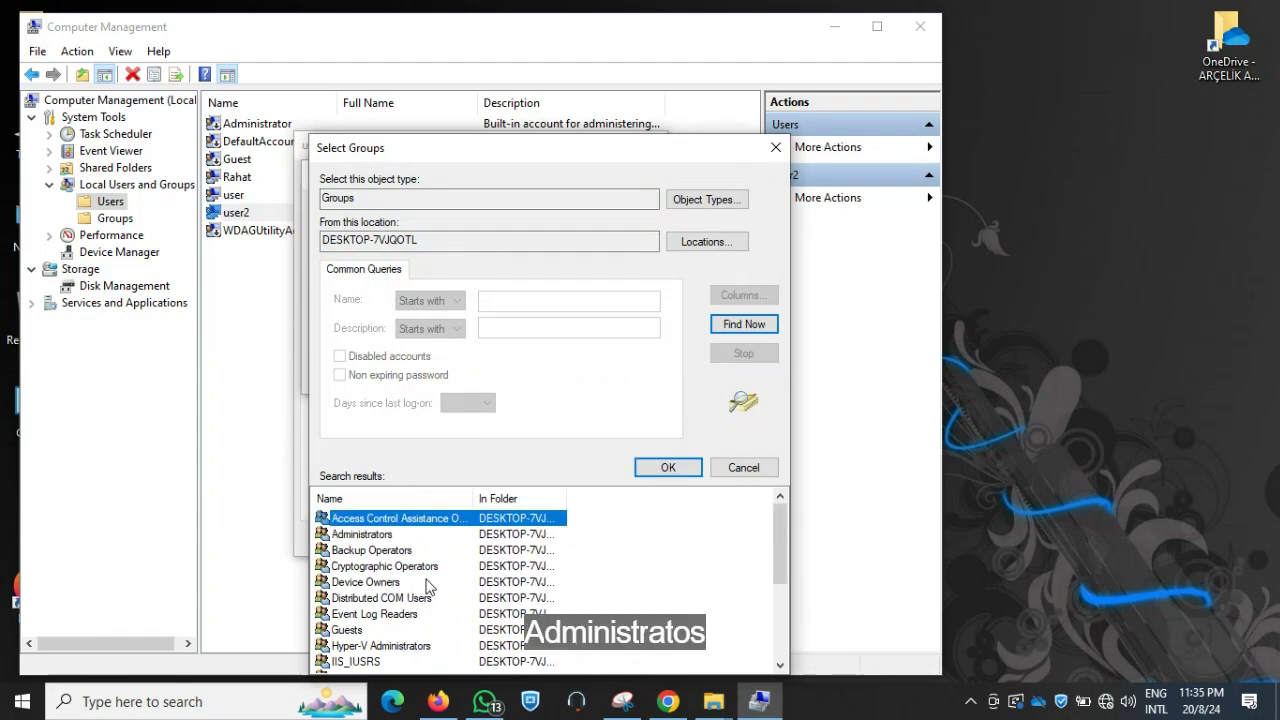
pyautogui.click(372, 537)
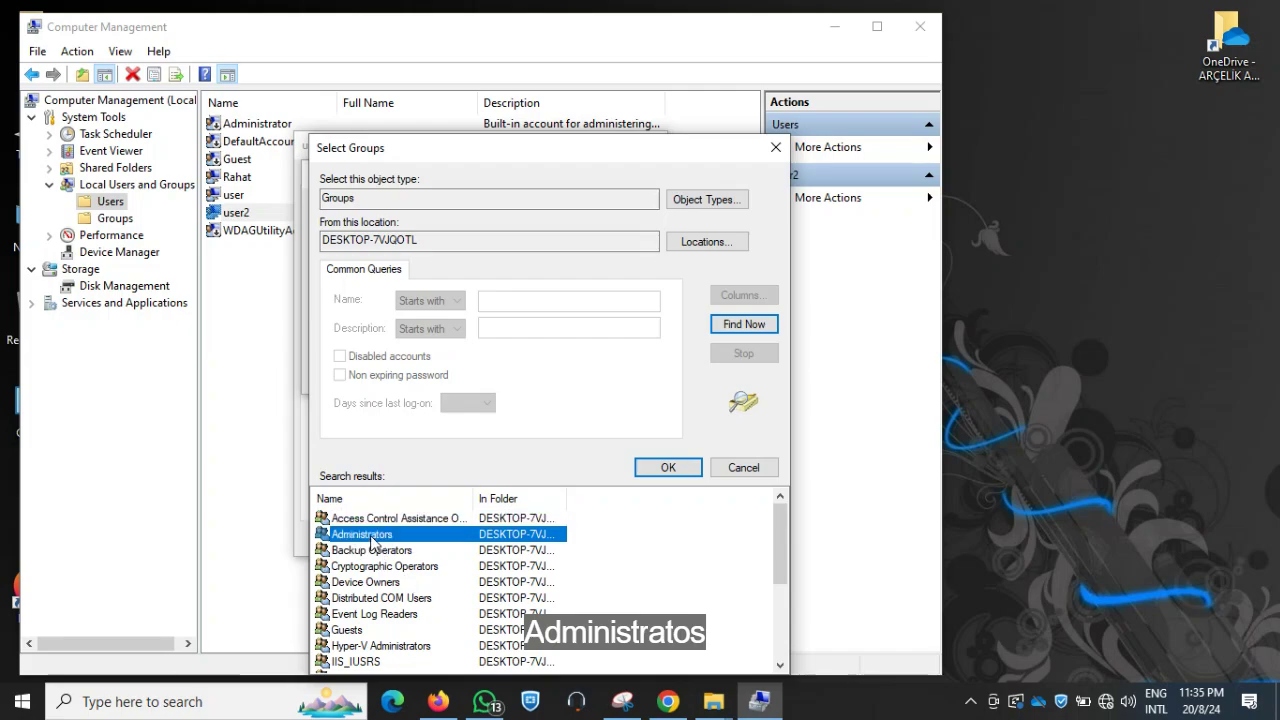
pyautogui.doubleClick(370, 537)
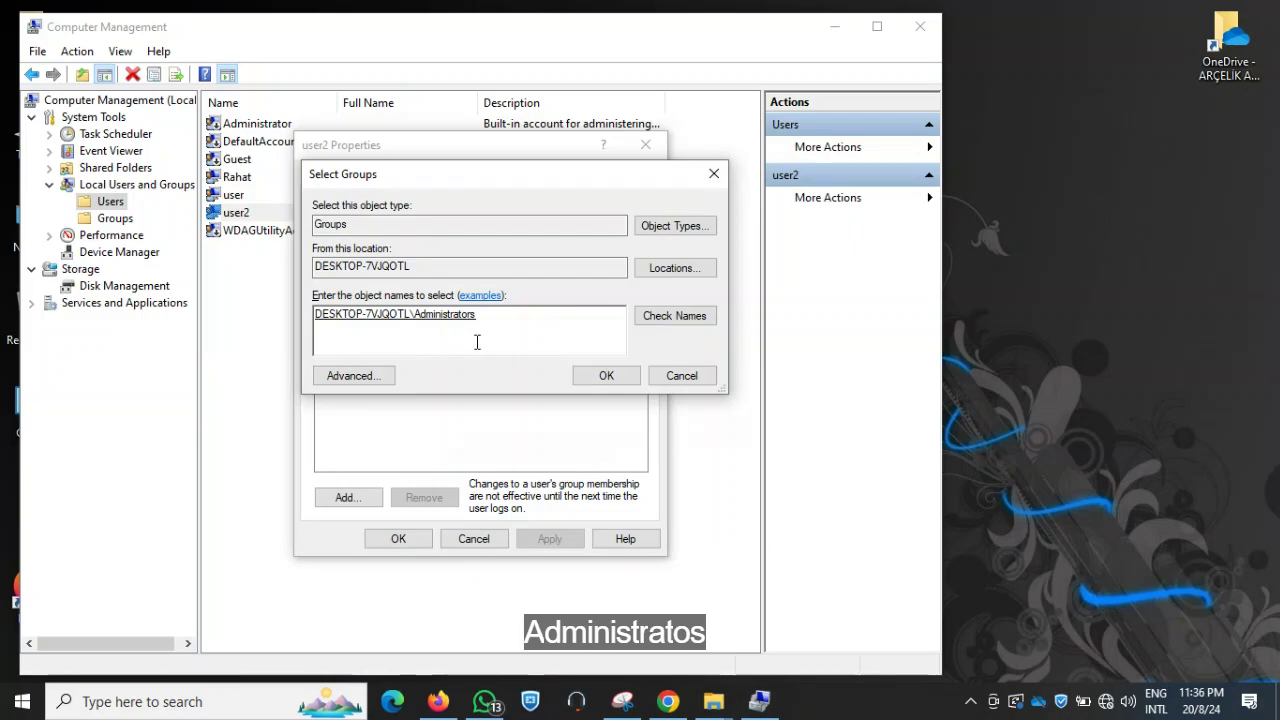
pyautogui.click(600, 374)
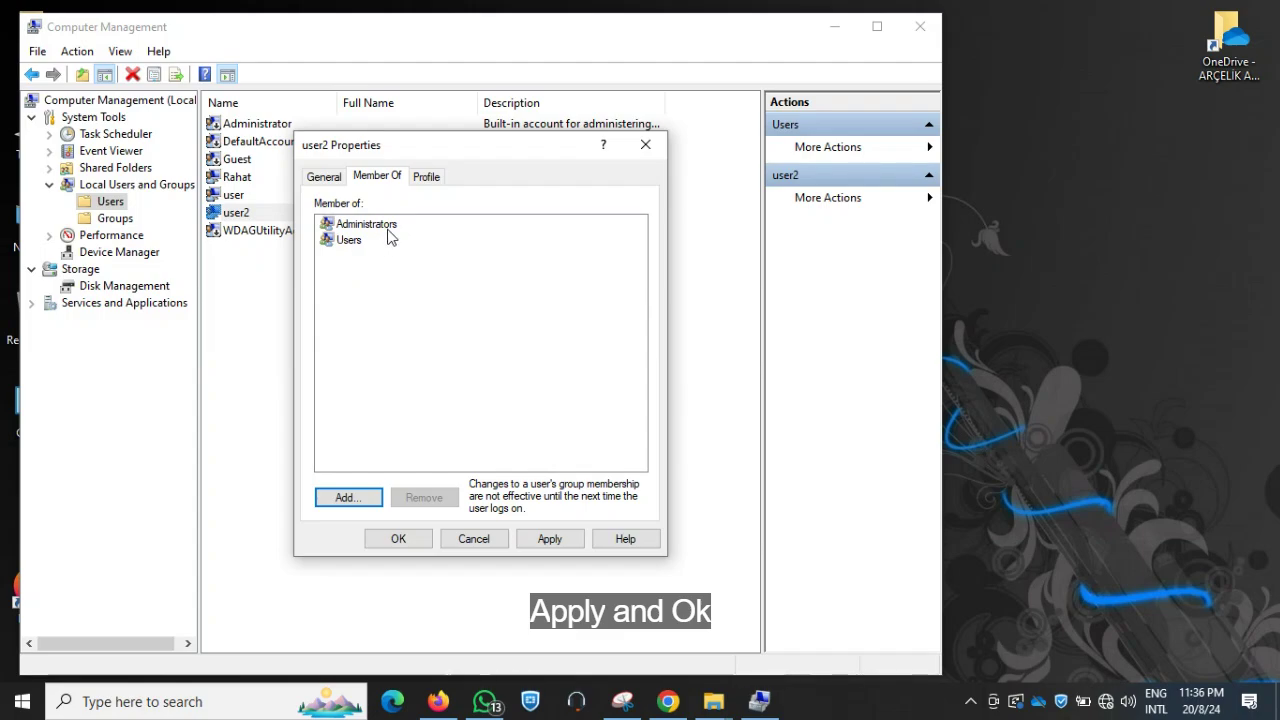
pyautogui.click(549, 540)
# Close user2's properties, then confirm account 'user' belongs only to Users and close its properties
pyautogui.click(400, 540)
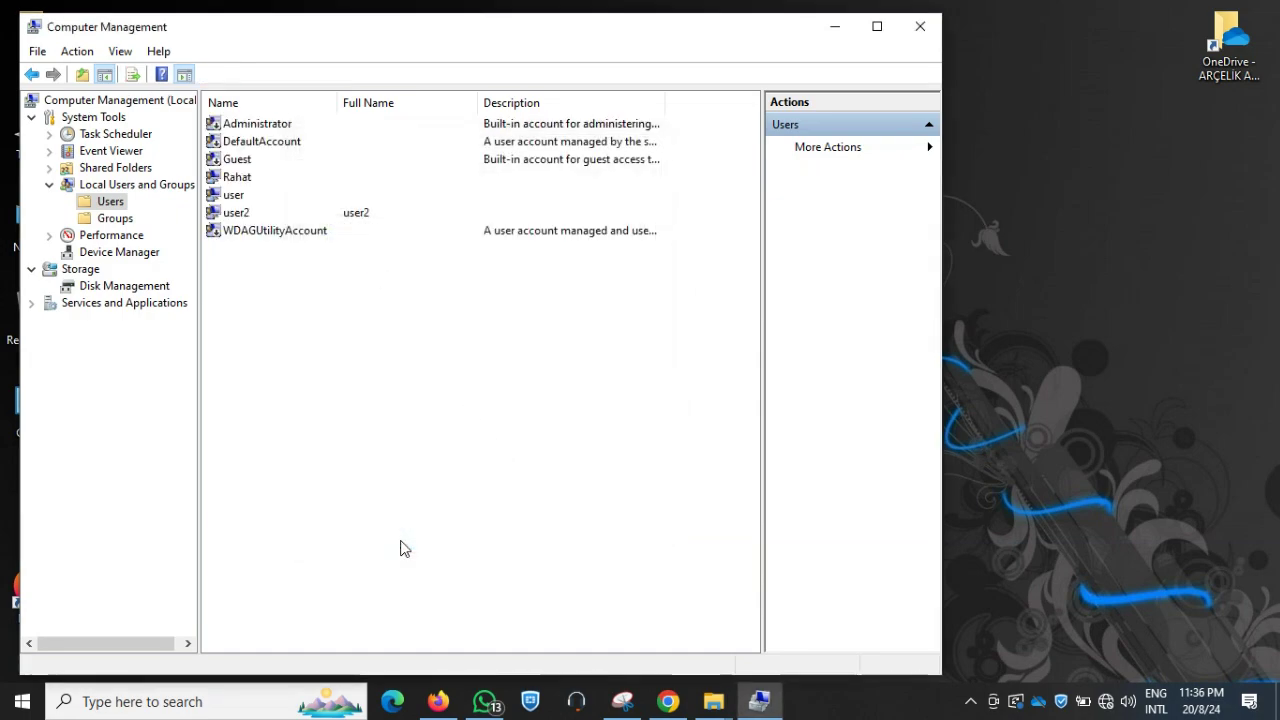
pyautogui.click(247, 213)
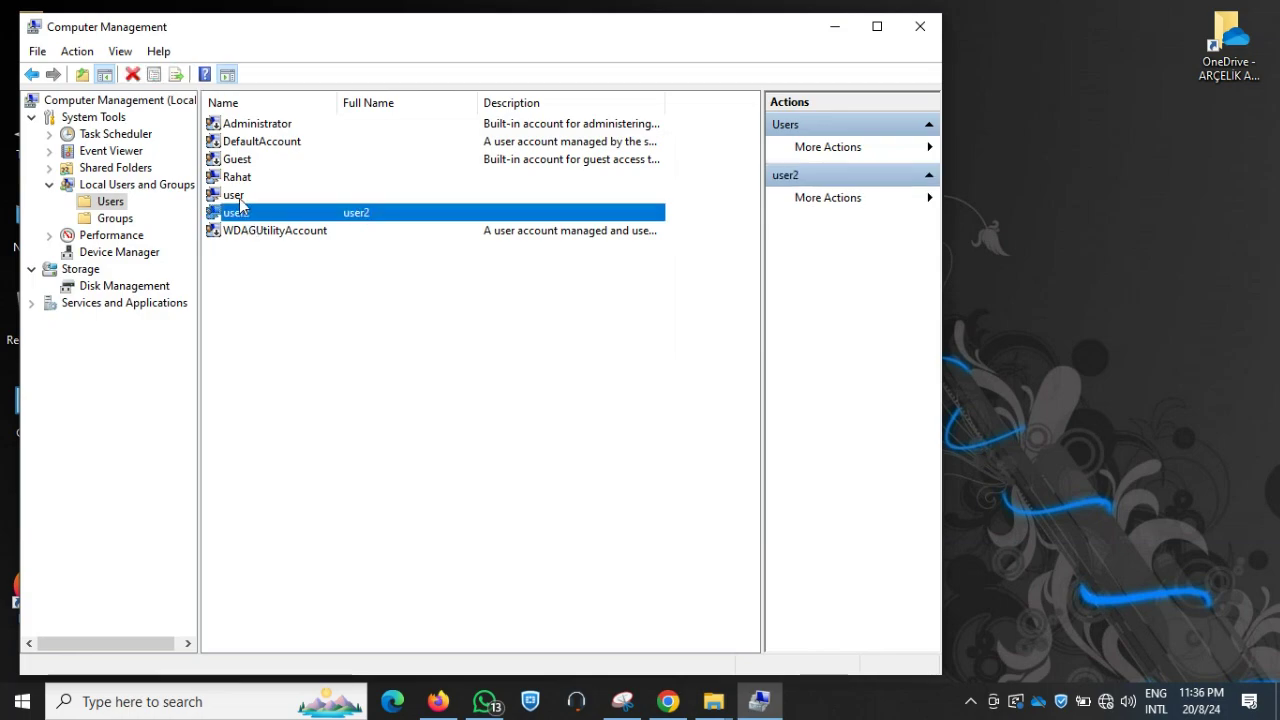
pyautogui.click(240, 198)
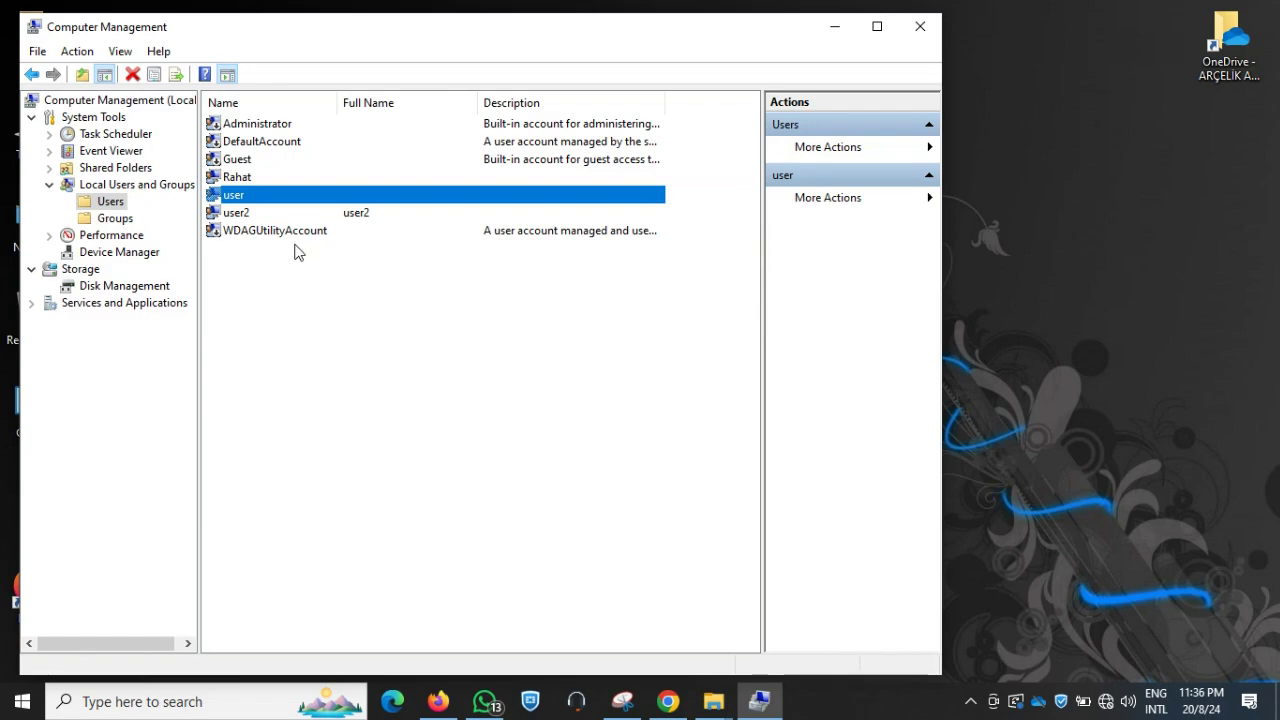
pyautogui.rightClick(237, 200)
pyautogui.click(284, 310)
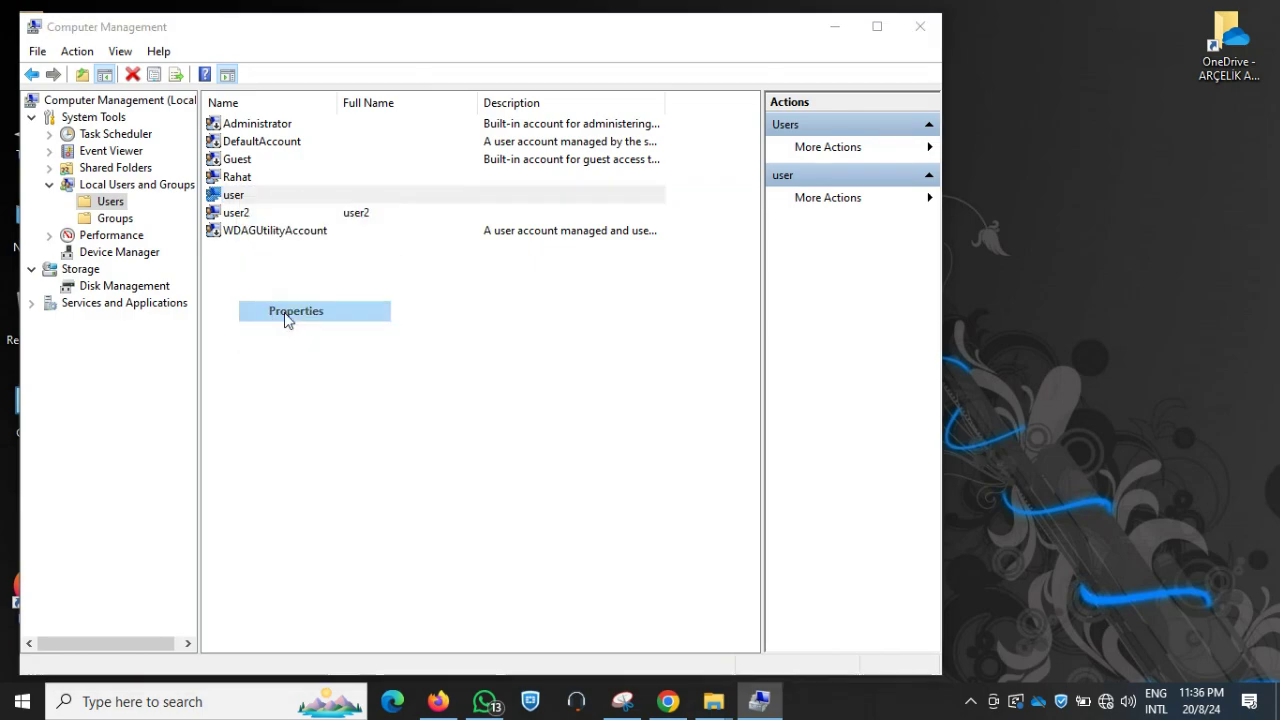
pyautogui.click(372, 179)
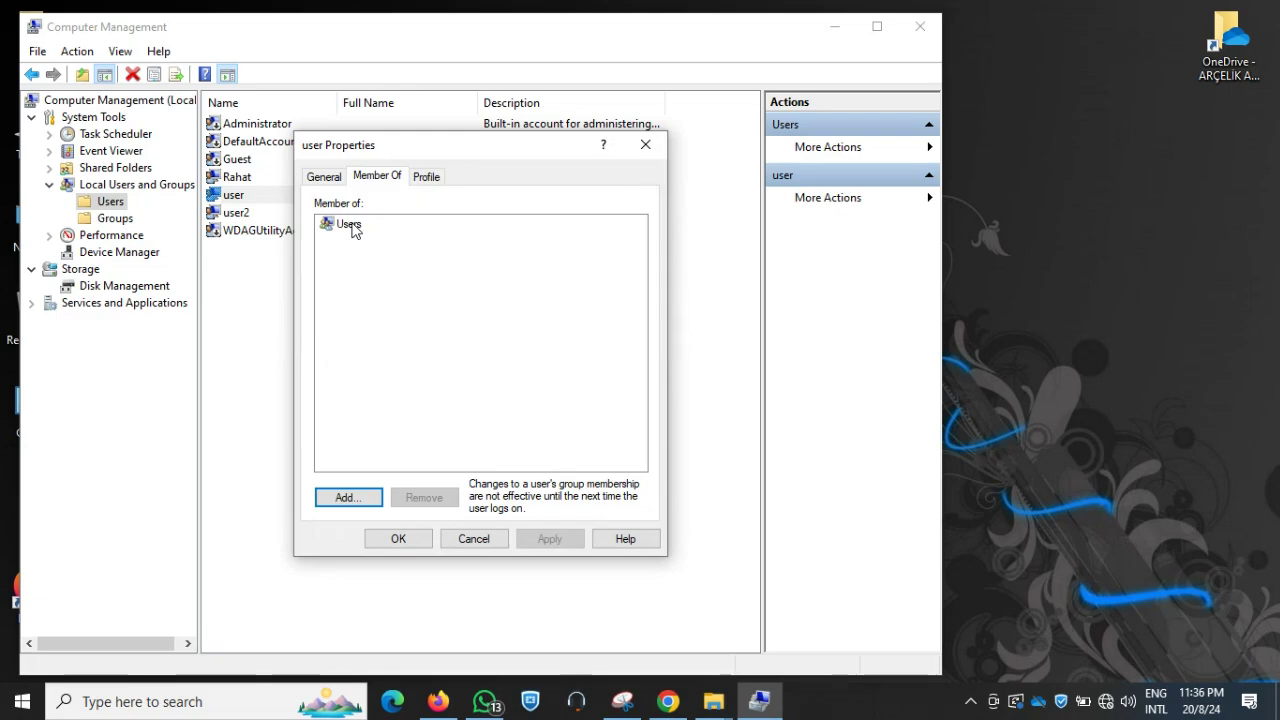
pyautogui.click(352, 226)
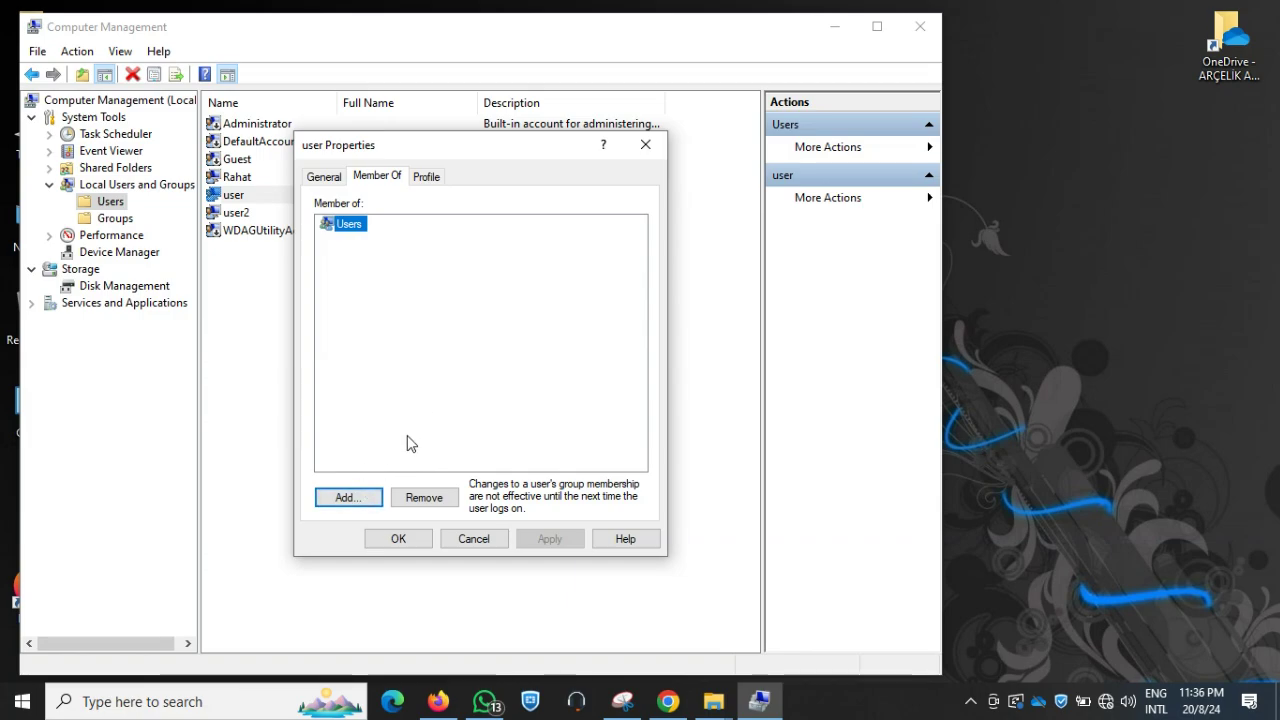
pyautogui.click(645, 145)
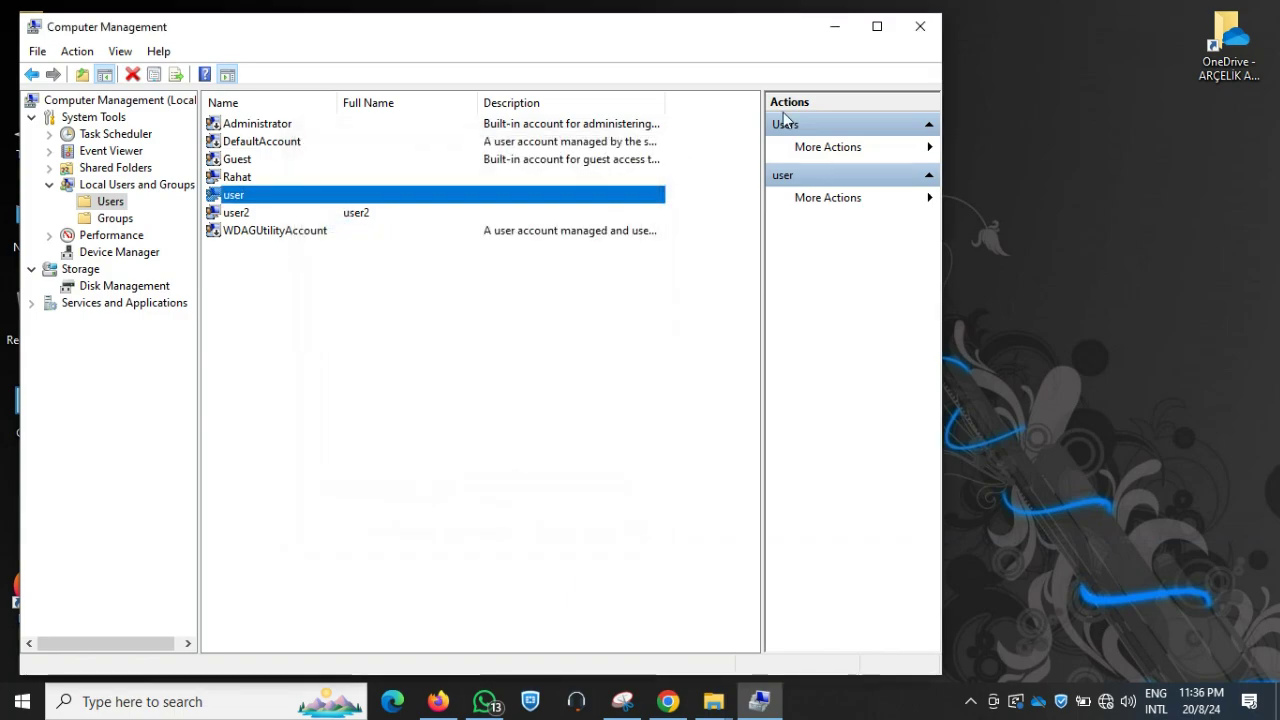
# Close Computer Management and show the Start menu's account list with 'user' and 'user2'
pyautogui.click(916, 36)
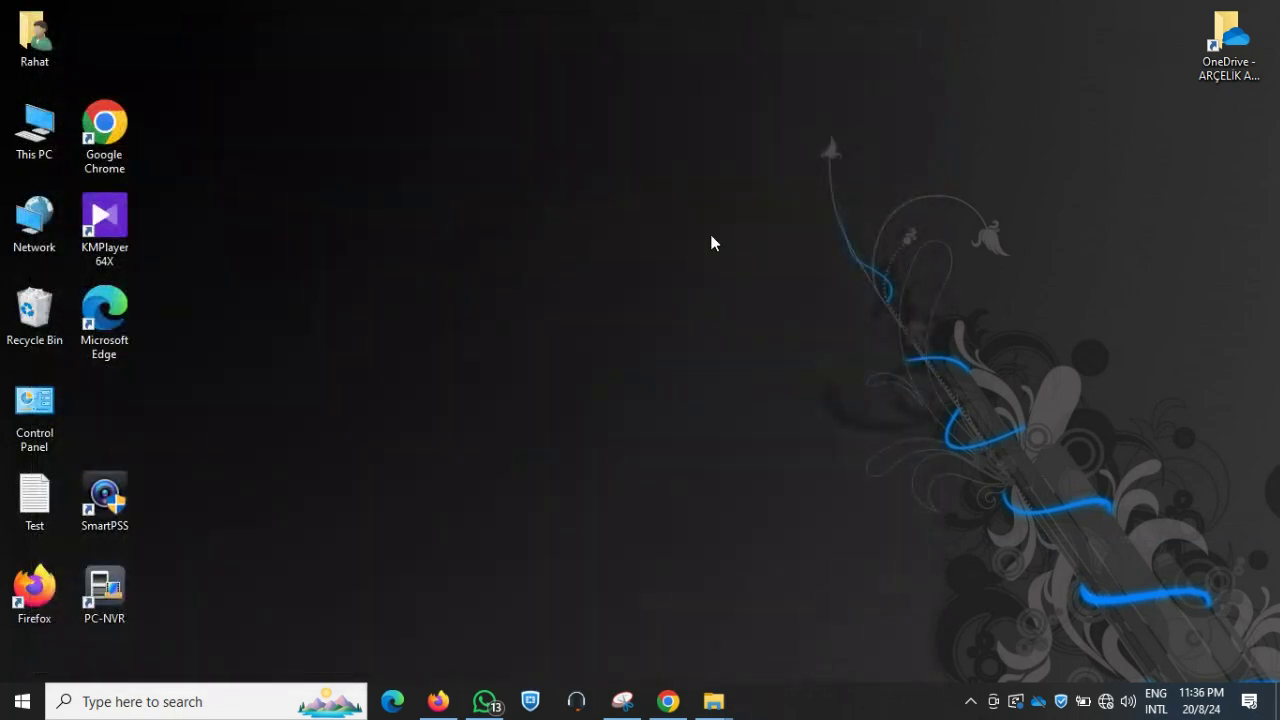
pyautogui.click(22, 701)
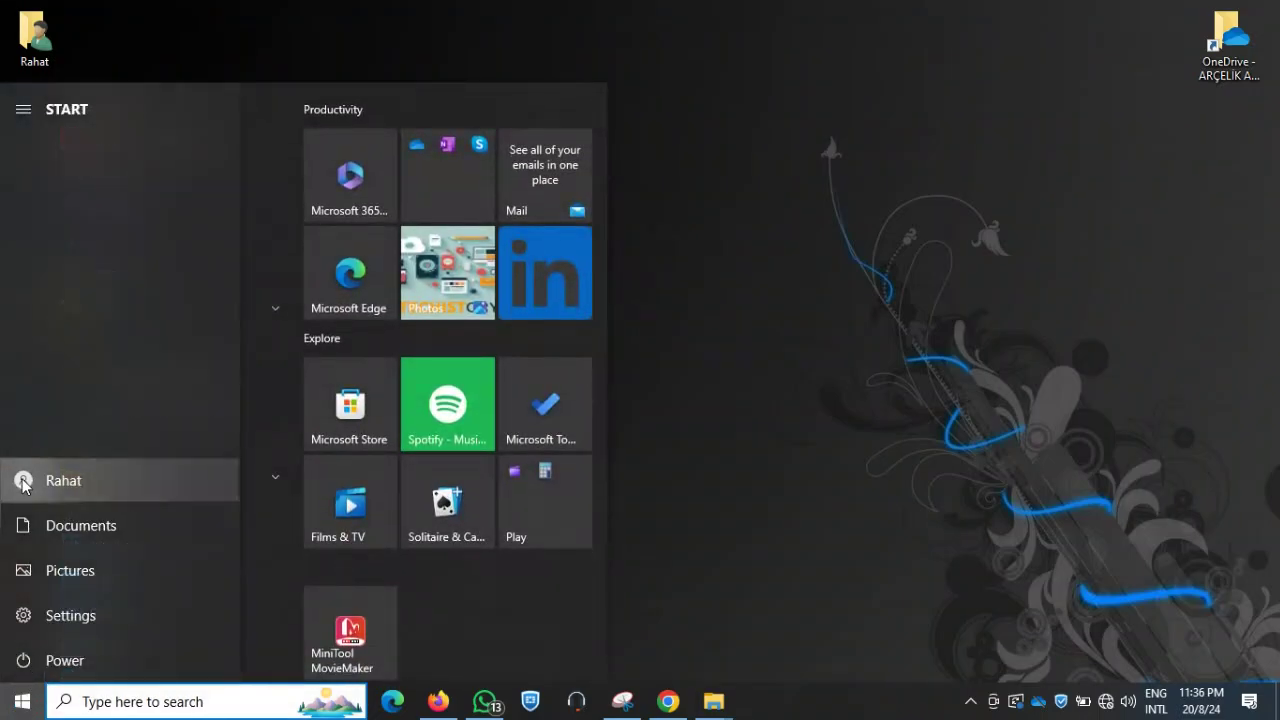
pyautogui.click(24, 480)
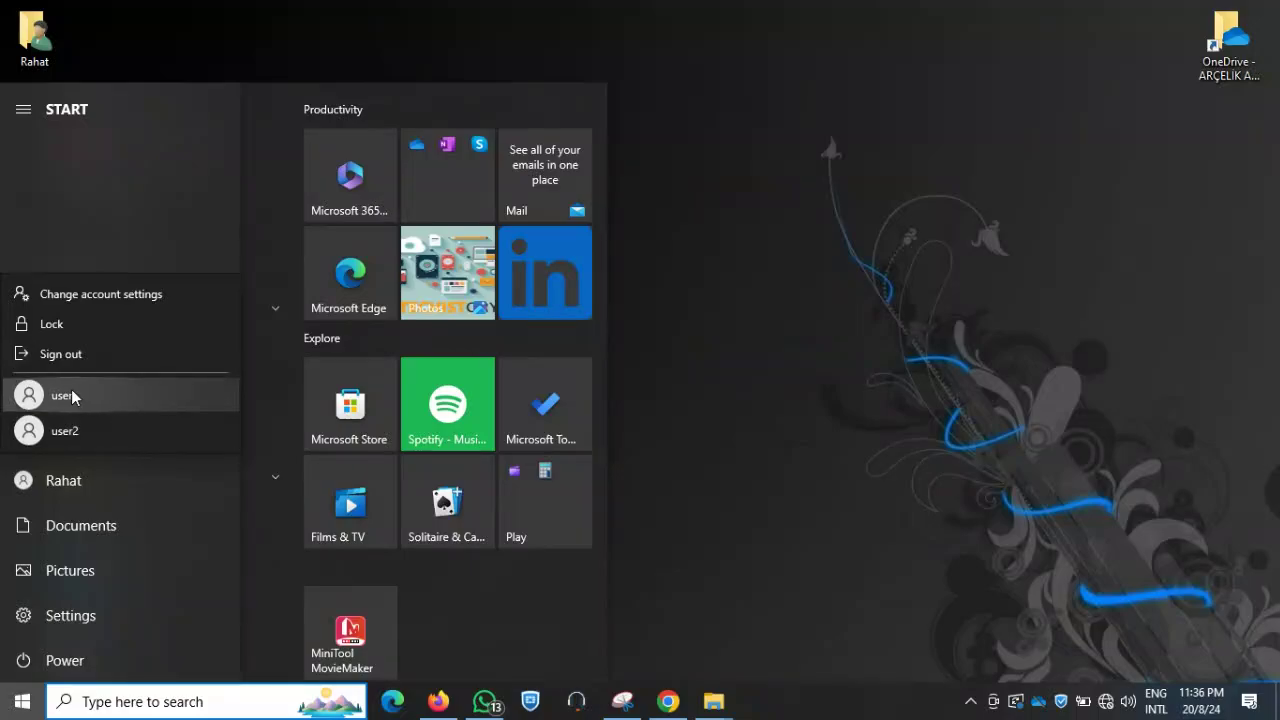